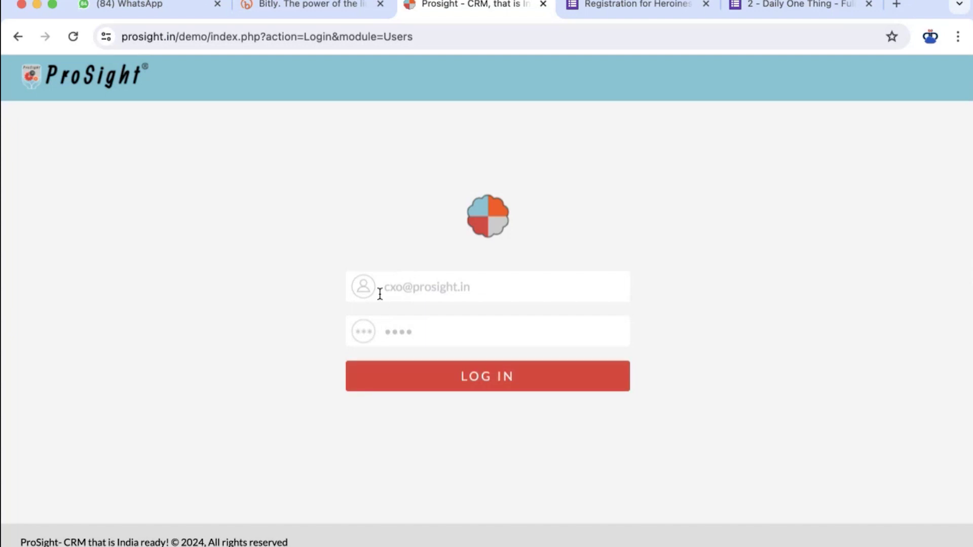
Log in to the CRM demo with the prefilled credentials and look over the home dashboard
left_click(496, 387)
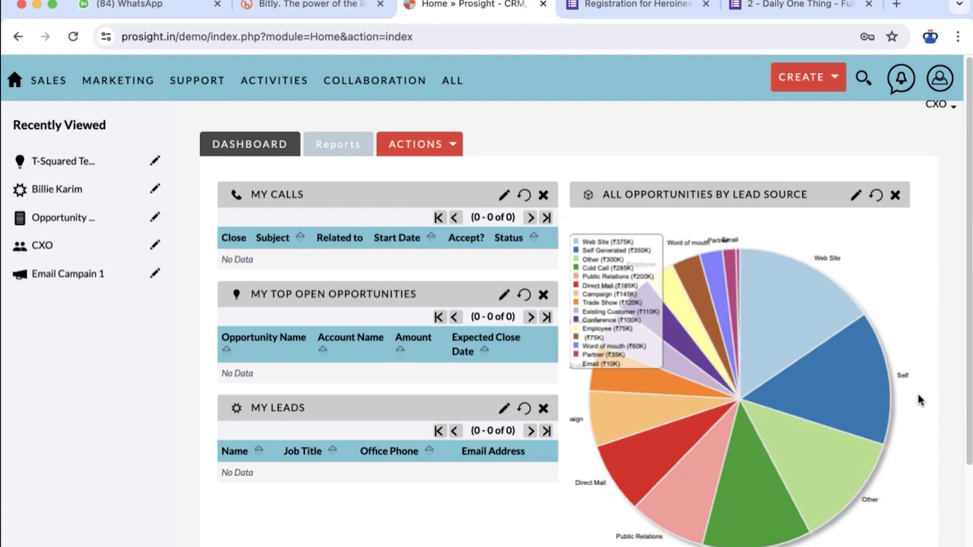
scroll(917, 391, "down", 2)
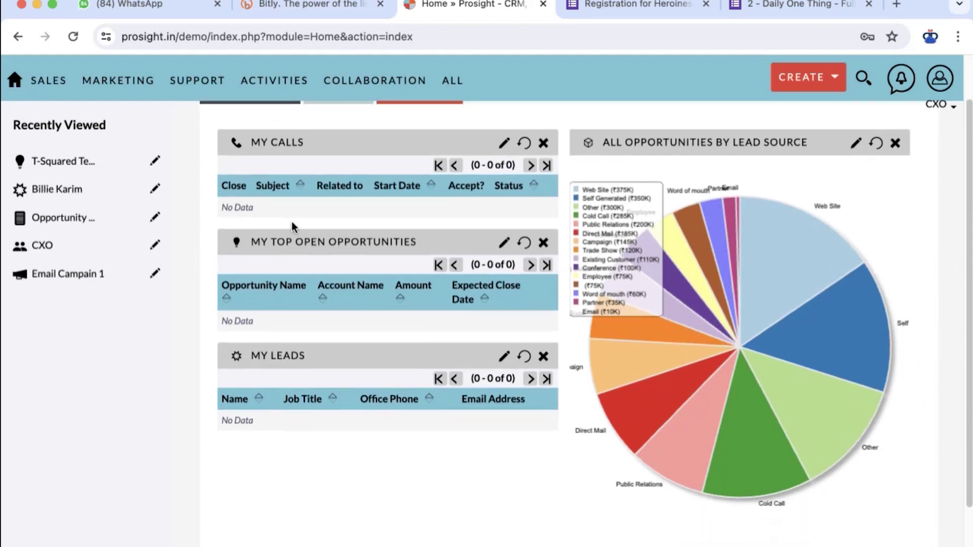
scroll(354, 463, "up", 2)
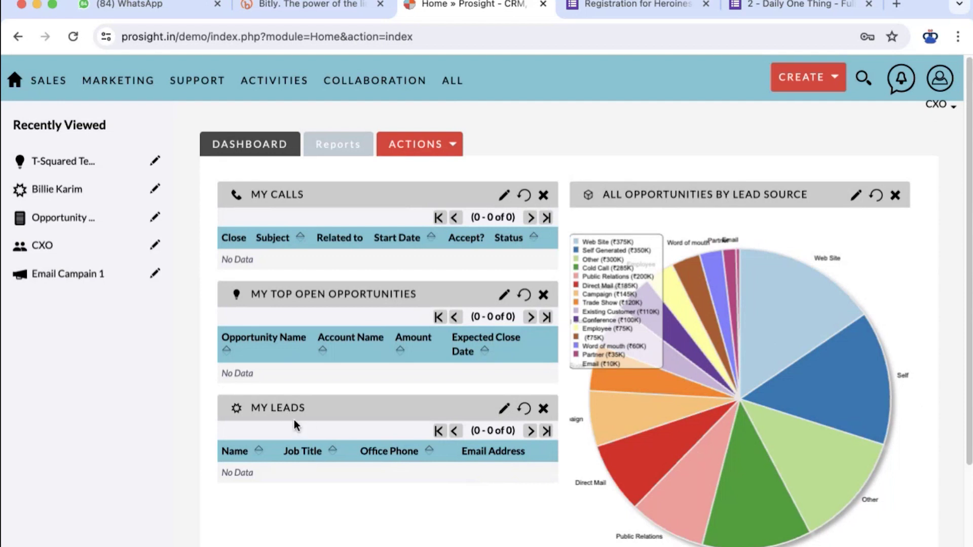
Open the options of the My Leads dashlet and save them
left_click(505, 409)
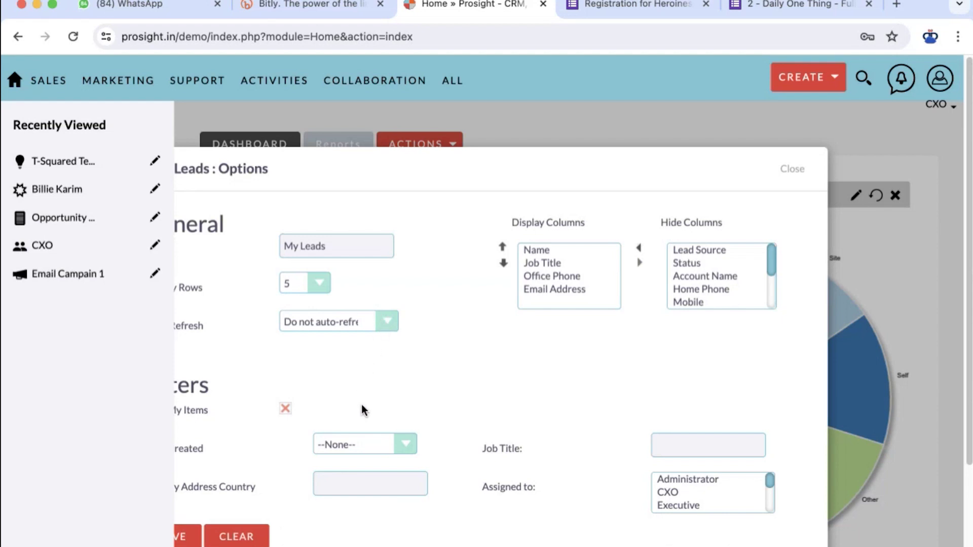
left_click(369, 377)
left_click(185, 539)
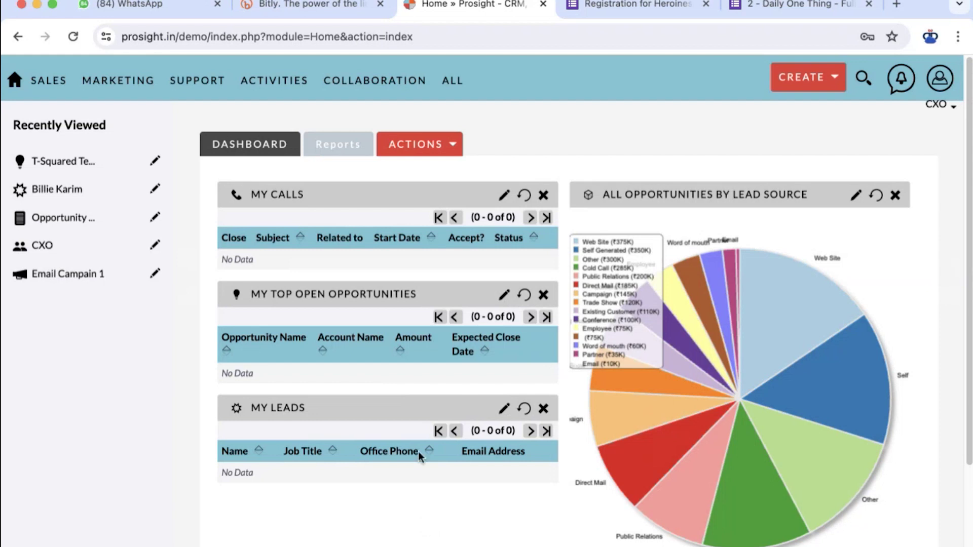
mouse_move(122, 75)
mouse_move(56, 98)
mouse_move(193, 95)
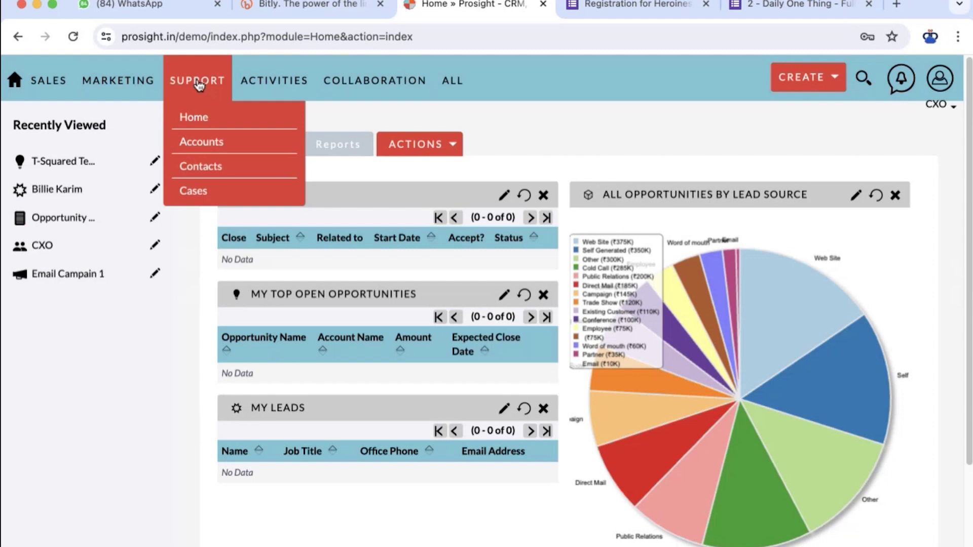
mouse_move(148, 85)
mouse_move(280, 87)
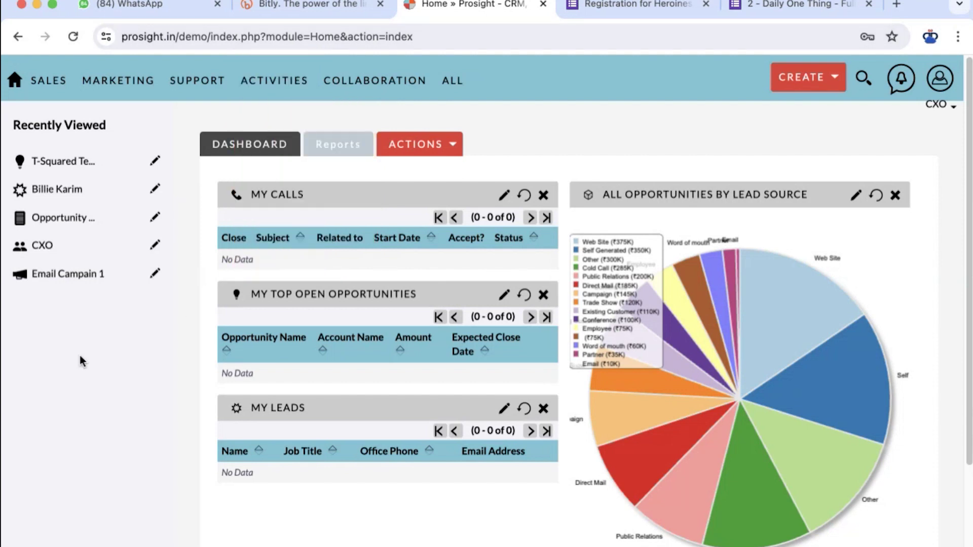
mouse_move(373, 95)
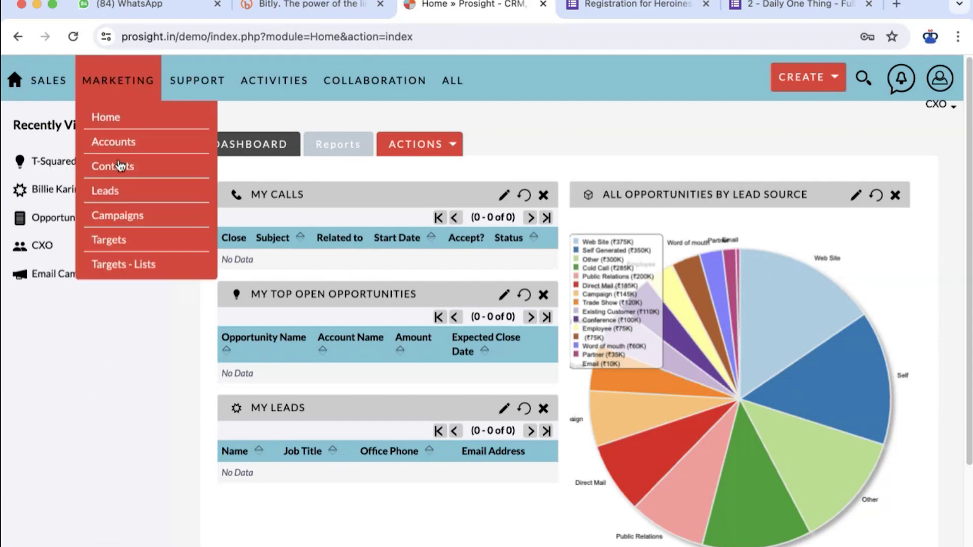
Open the Leads list of the Marketing module and look through its records
left_click(105, 191)
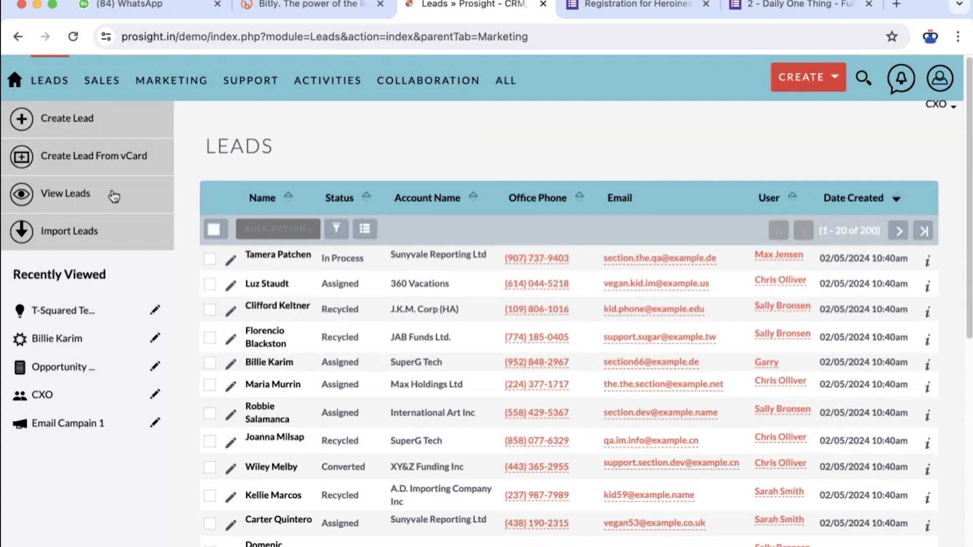
scroll(560, 254, "down", 2)
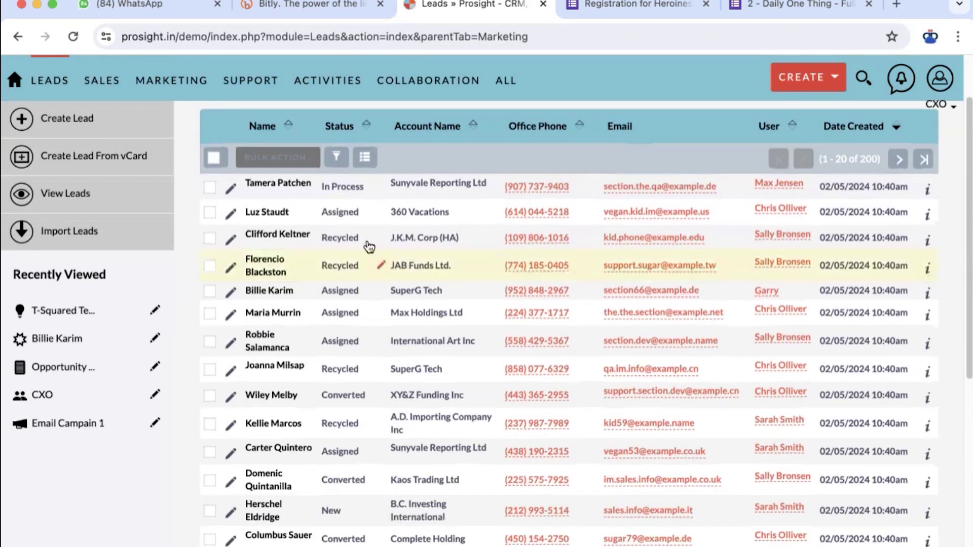
scroll(391, 504, "down", 8)
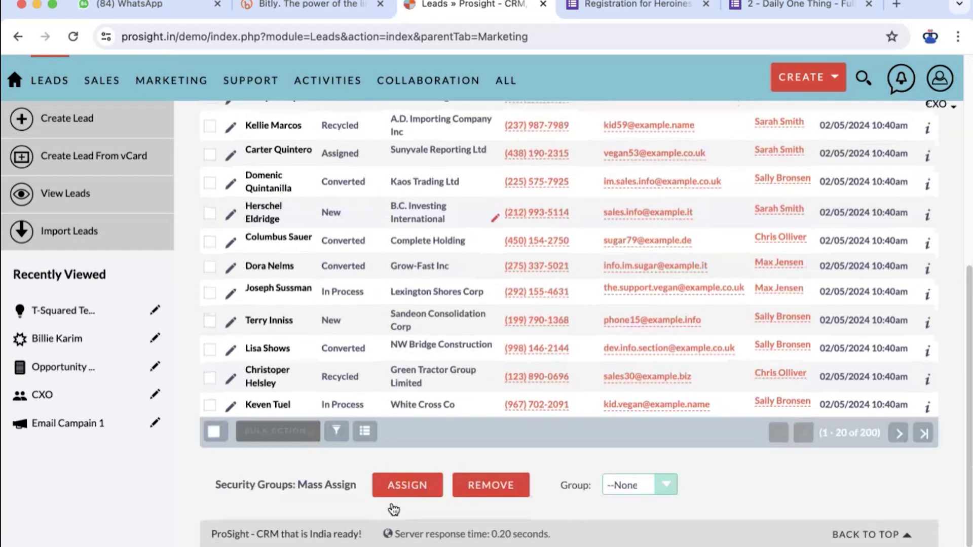
scroll(391, 503, "up", 5)
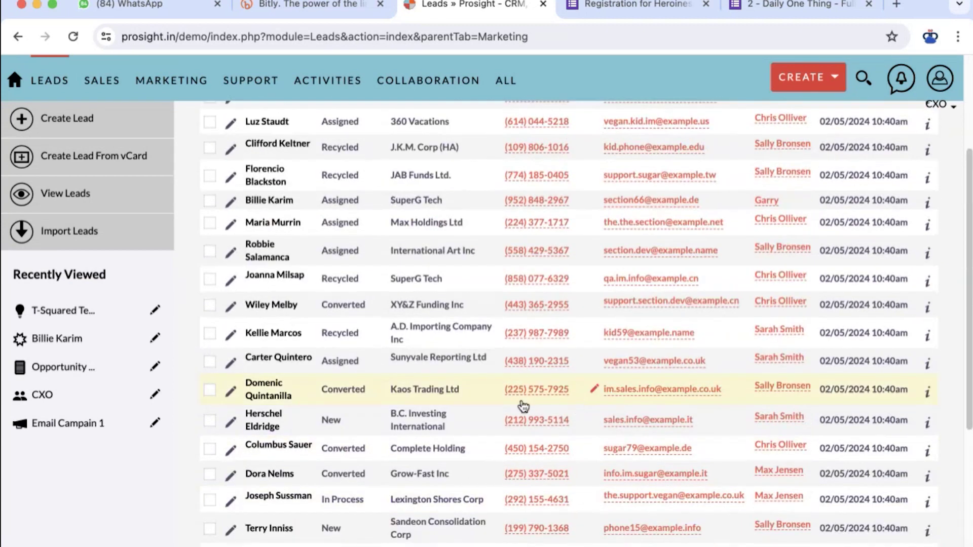
scroll(507, 391, "up", 3)
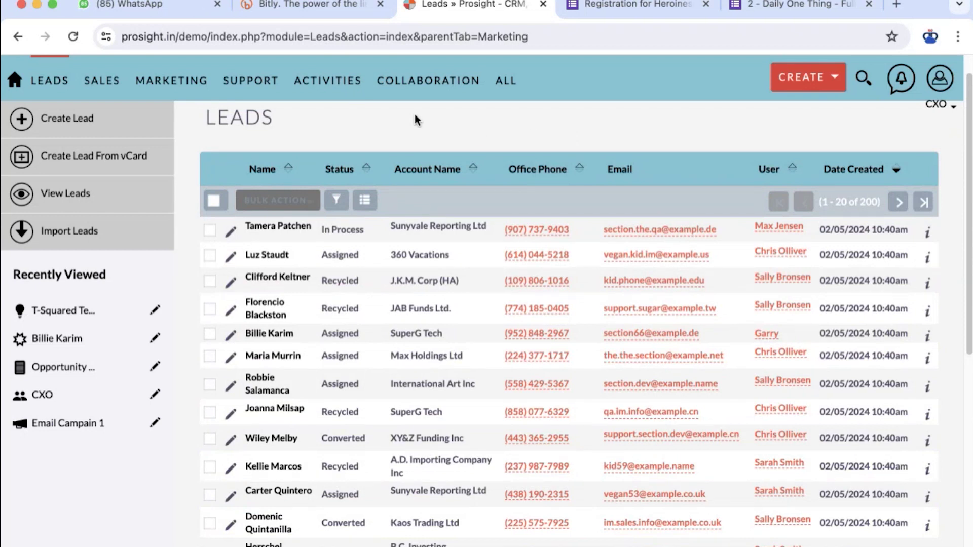
scroll(414, 114, "down", 2)
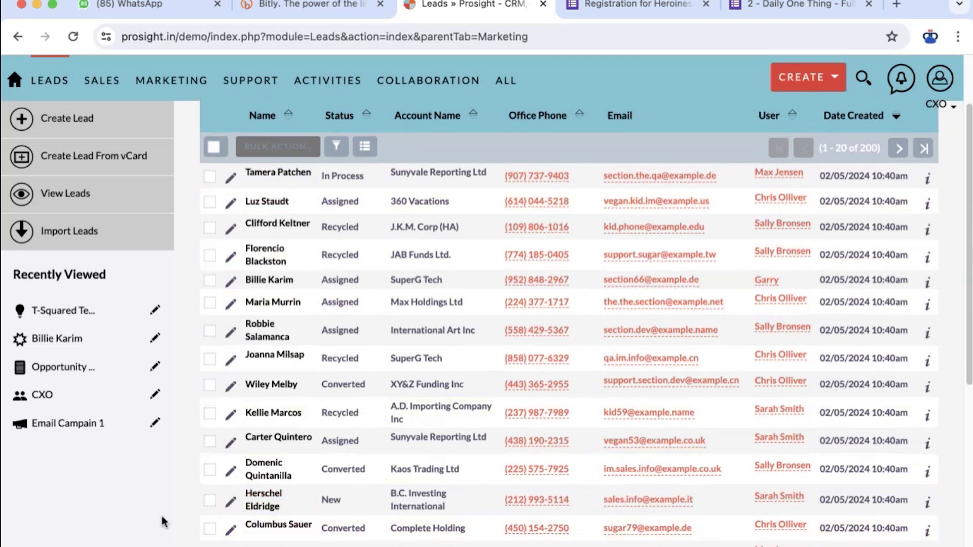
scroll(162, 516, "down", 1)
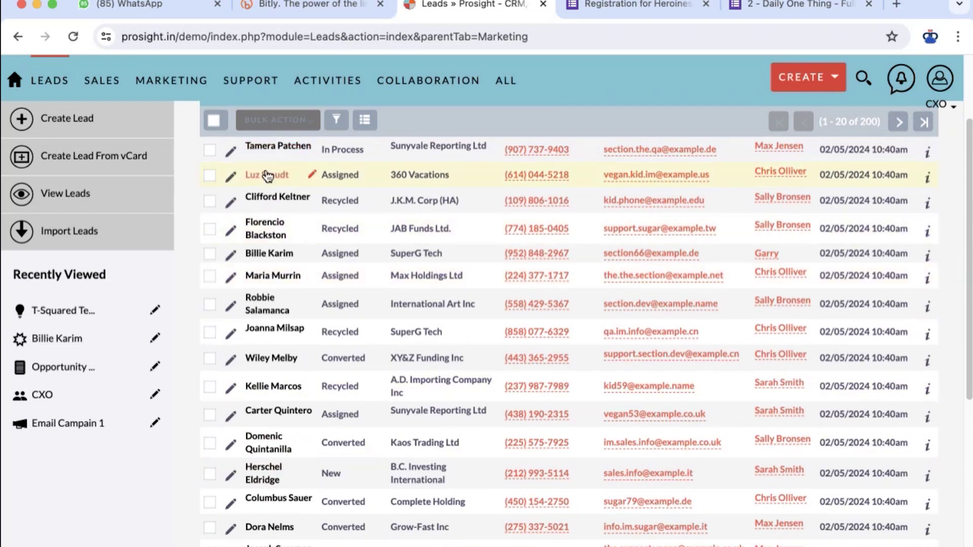
Open the New-status lead from B.C. Investing International and review its overview details
left_click(230, 152)
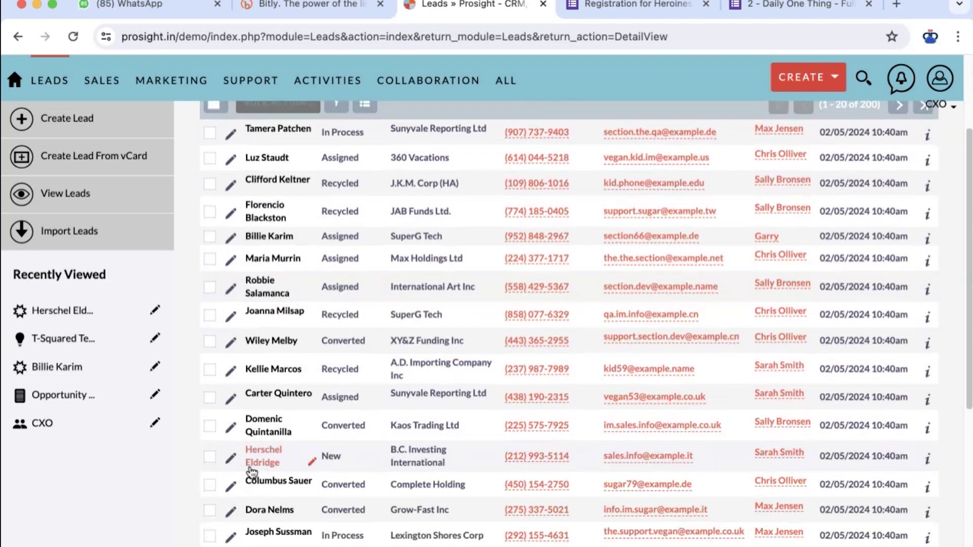
left_click(257, 464)
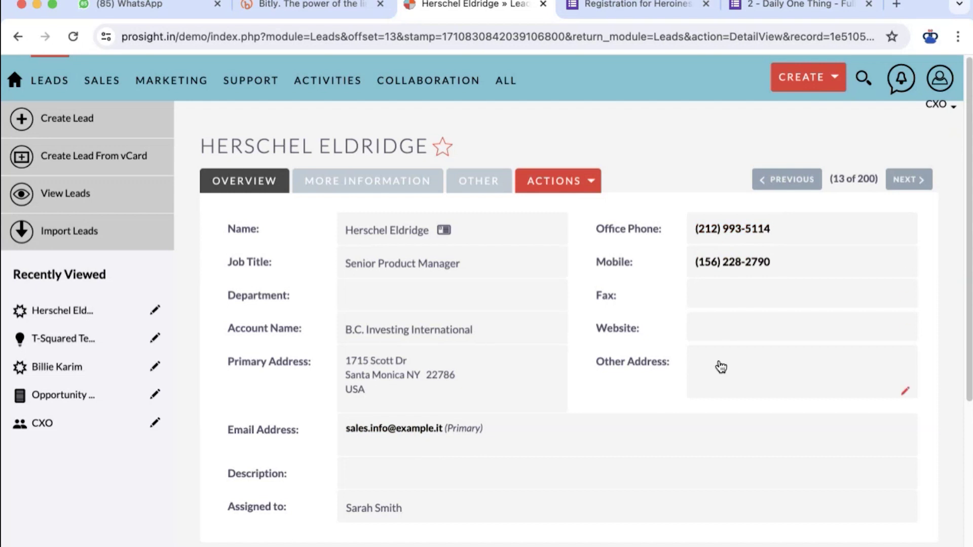
scroll(616, 436, "down", 2)
scroll(618, 437, "down", 1)
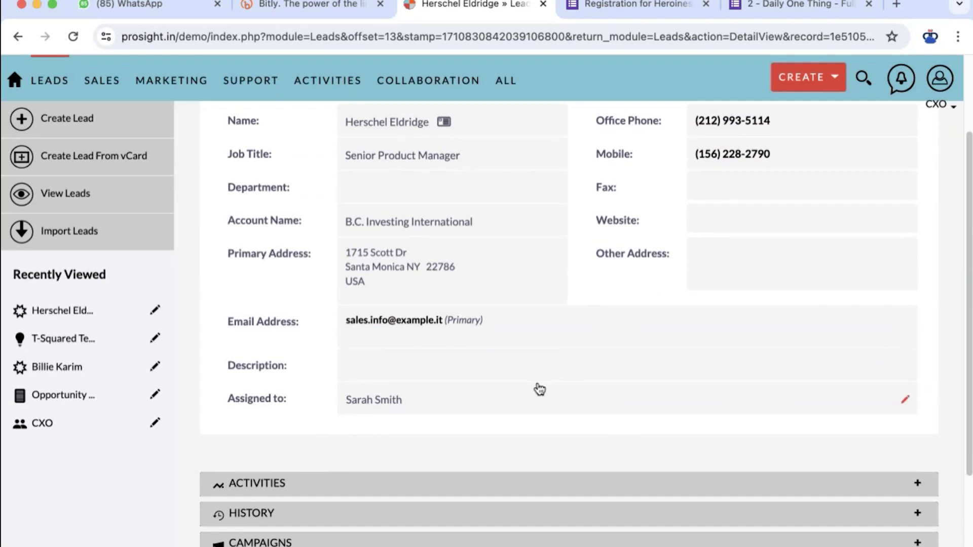
scroll(538, 388, "up", 2)
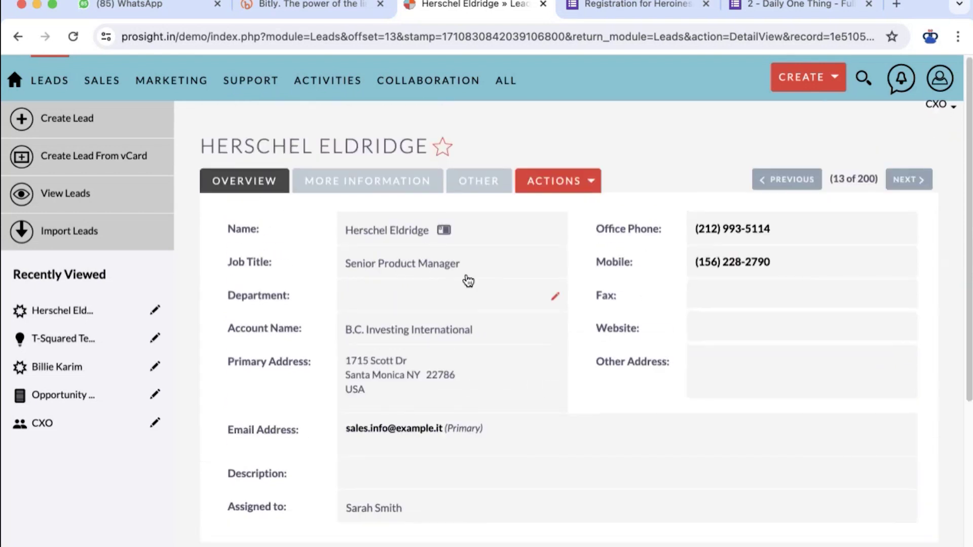
Open the B.C. Investing International lead for editing and go through its form as far as the user assignment
left_click(582, 186)
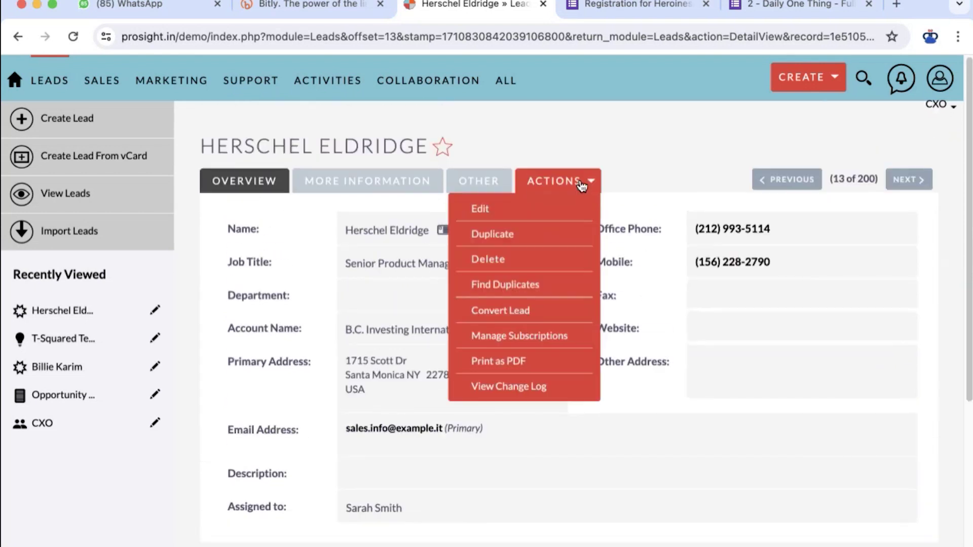
left_click(484, 211)
scroll(583, 383, "down", 3)
scroll(583, 381, "down", 8)
scroll(582, 381, "down", 5)
scroll(581, 383, "up", 9)
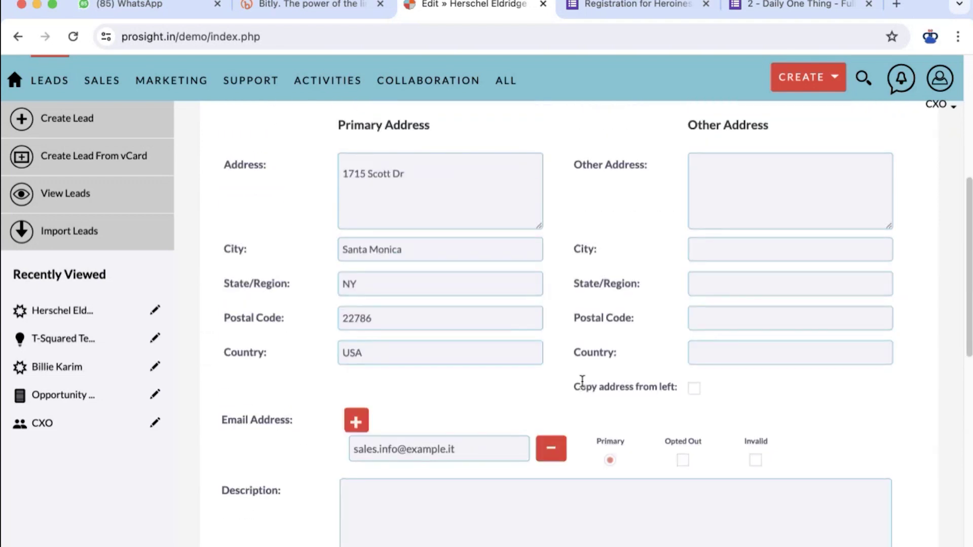
scroll(582, 381, "down", 11)
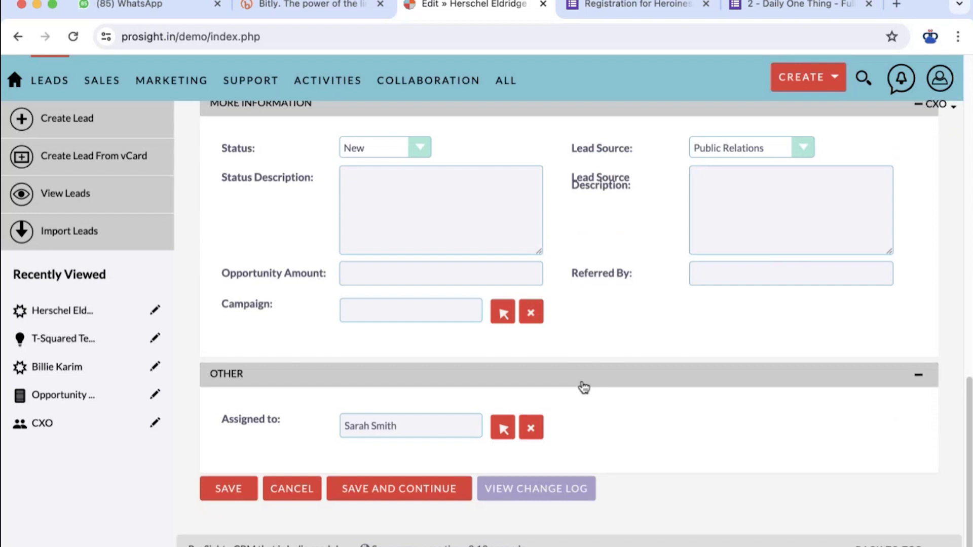
scroll(584, 388, "down", 1)
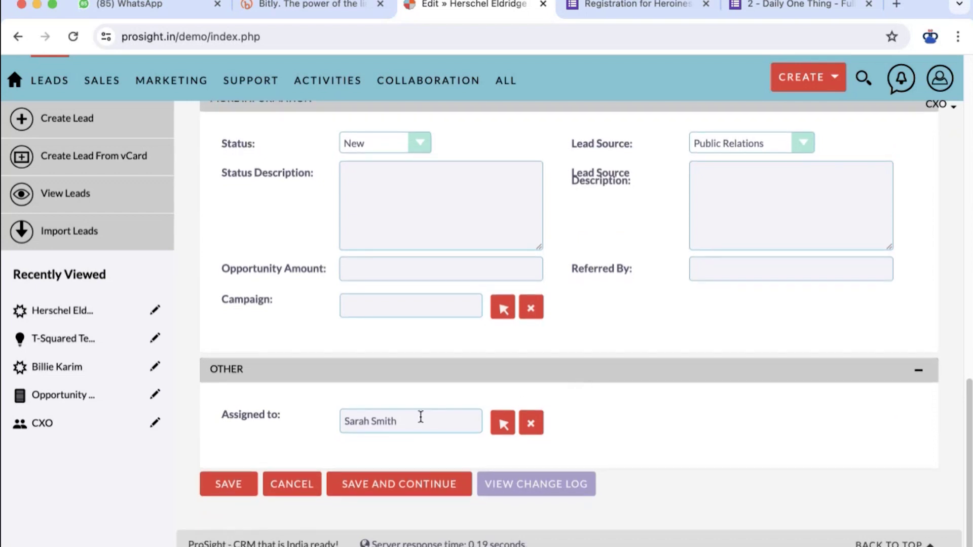
Reassign the lead to a different user, set its status to Assigned and save the record
left_click(504, 428)
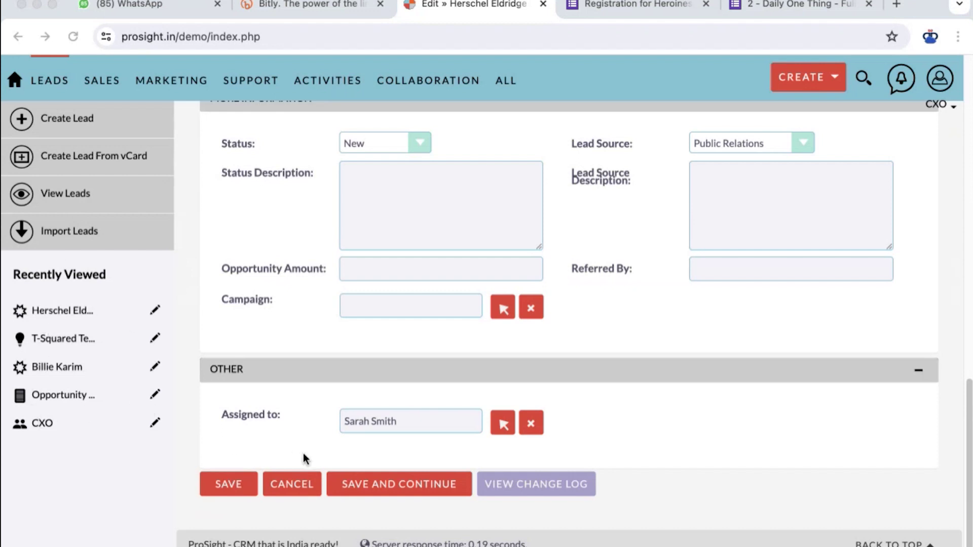
left_click(23, 281)
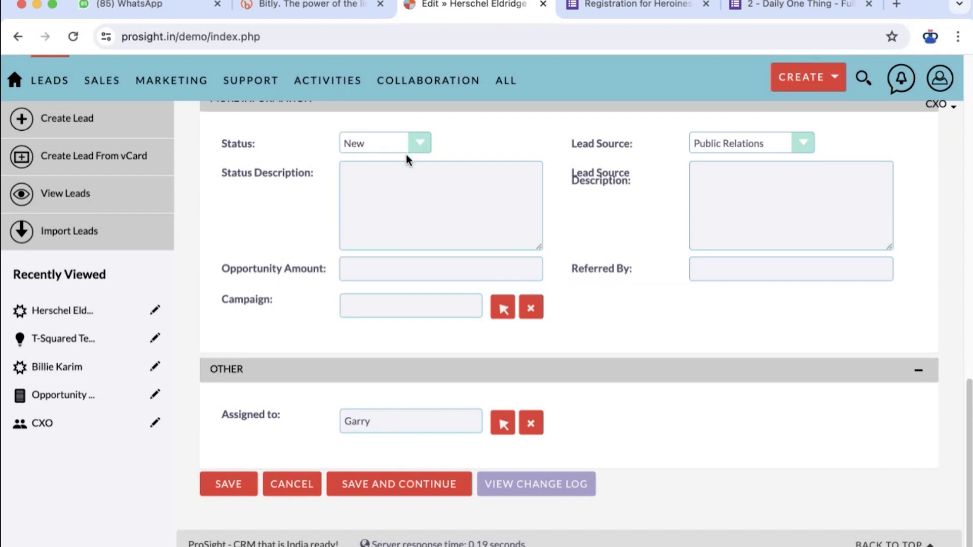
key("Down")
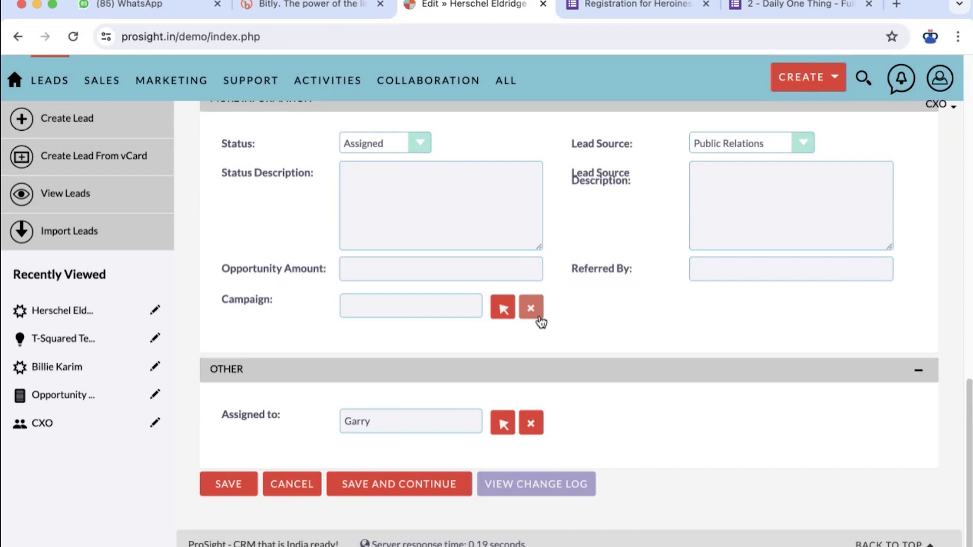
left_click(229, 494)
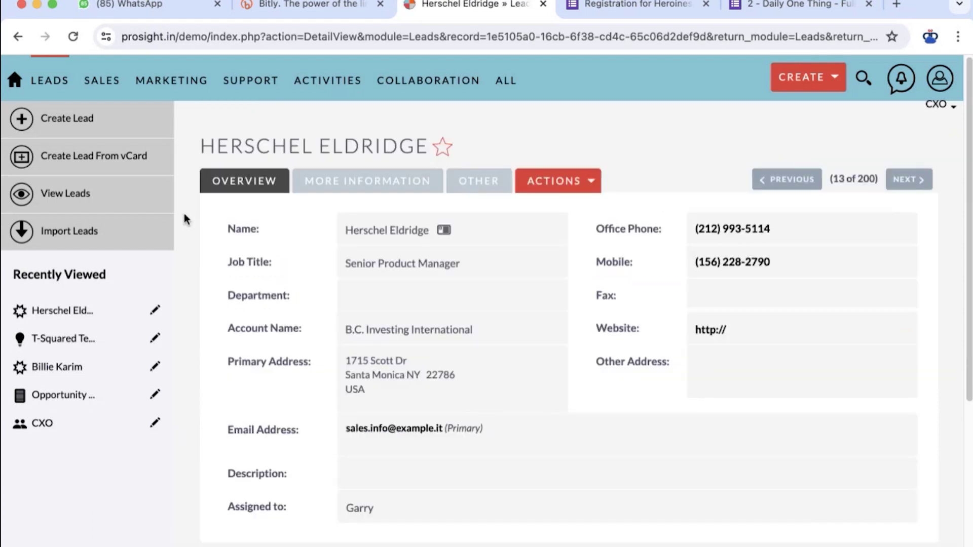
Return to the leads list and examine the status and assigned user of the edited lead and the other leads
left_click(48, 192)
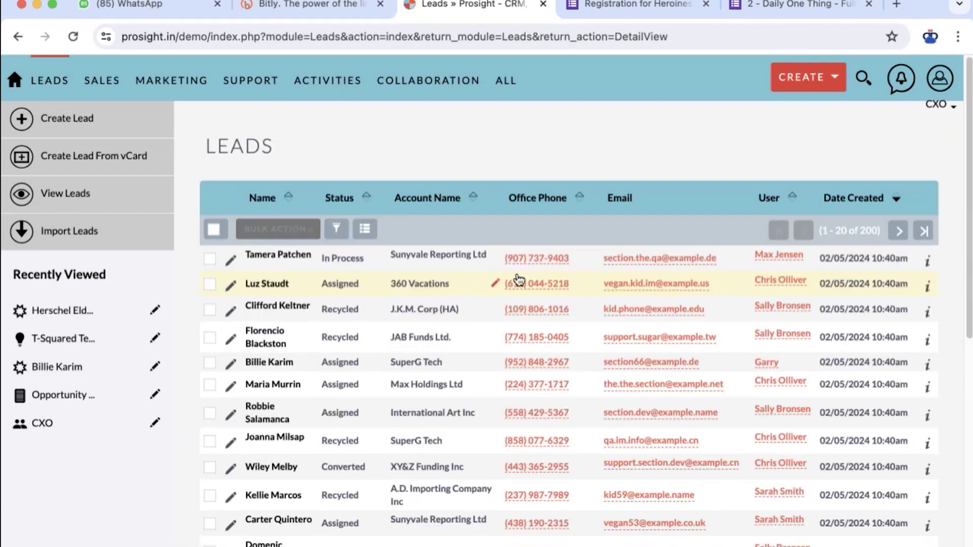
scroll(472, 262, "down", 3)
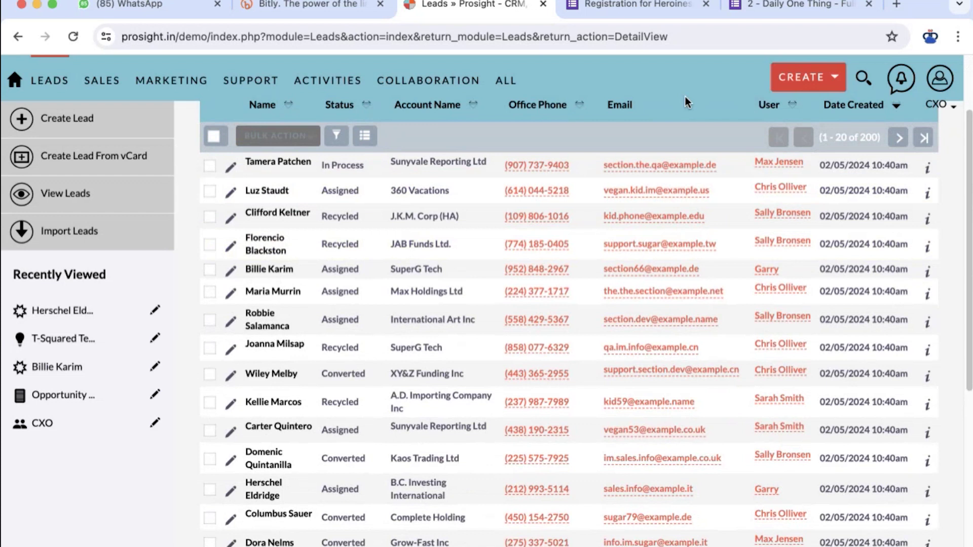
scroll(685, 96, "down", 5)
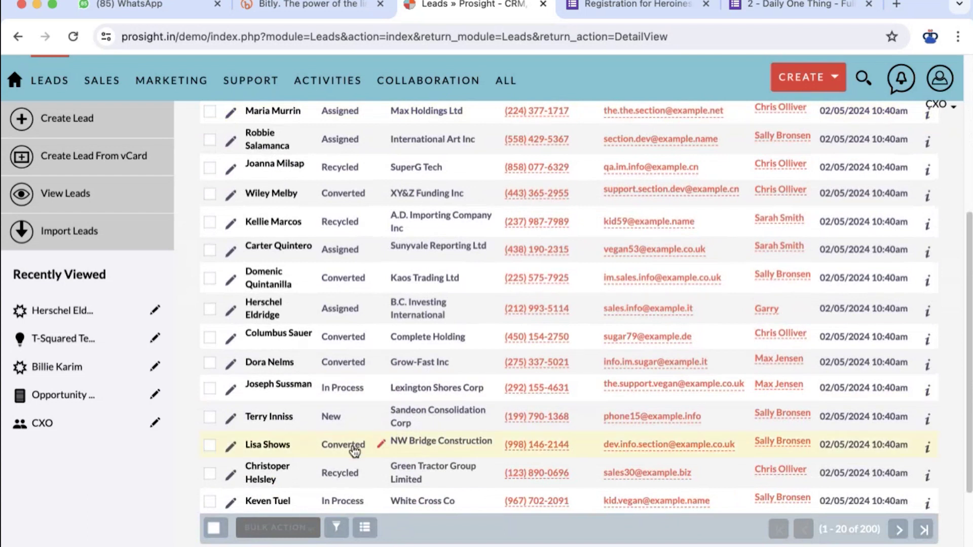
scroll(355, 451, "up", 5)
scroll(345, 451, "down", 3)
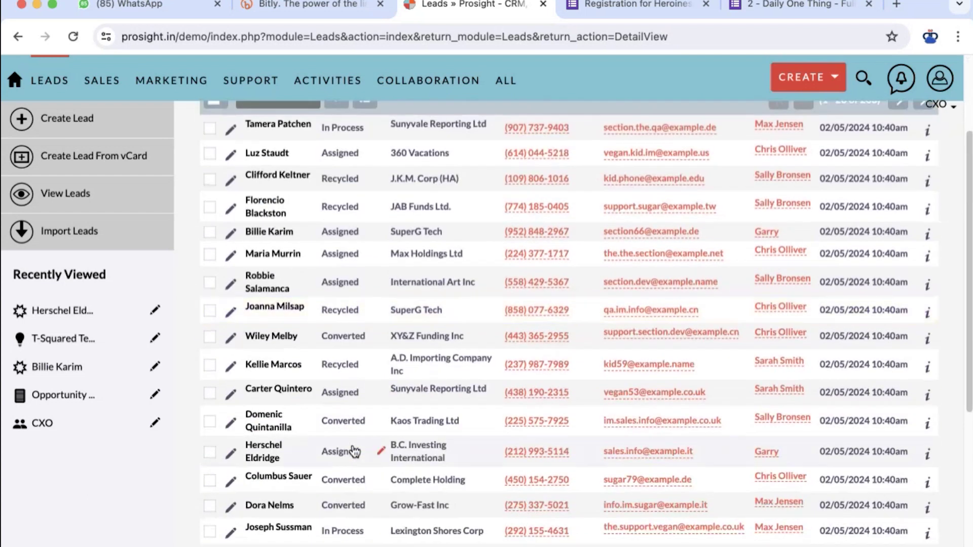
scroll(355, 239, "up", 2)
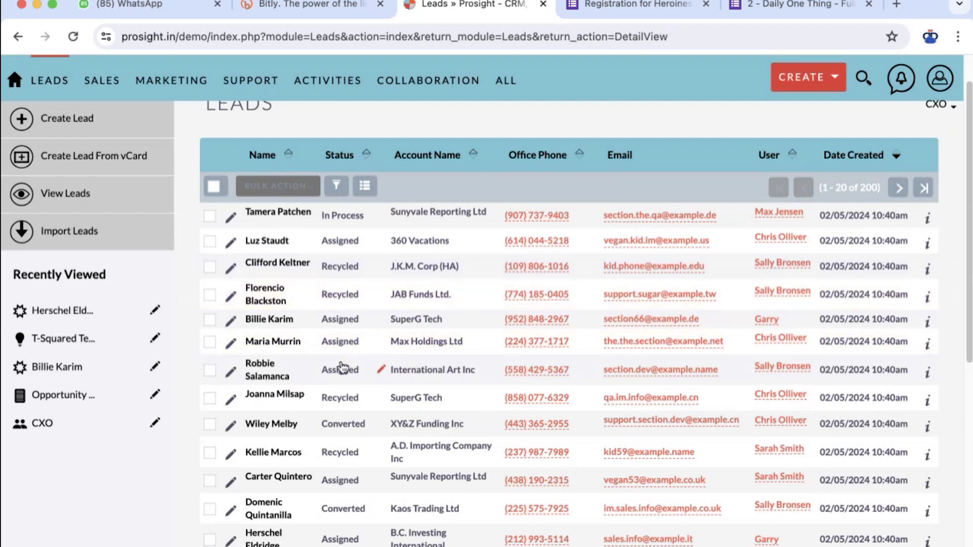
scroll(354, 451, "down", 6)
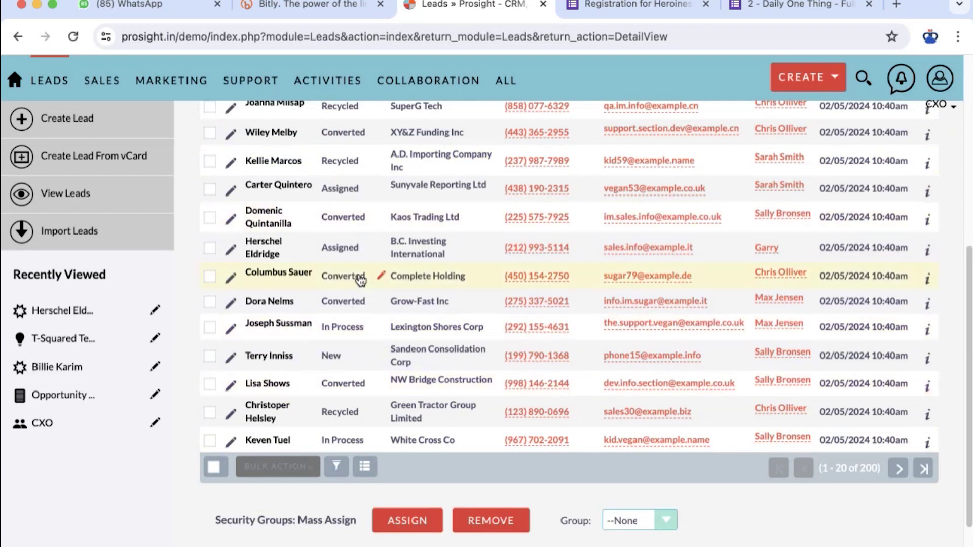
scroll(363, 212, "up", 3)
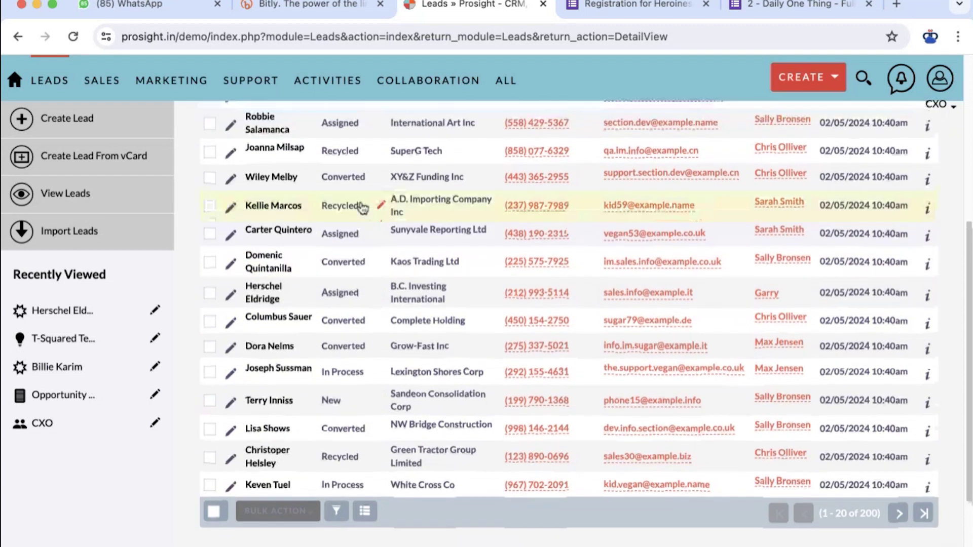
scroll(359, 185, "up", 5)
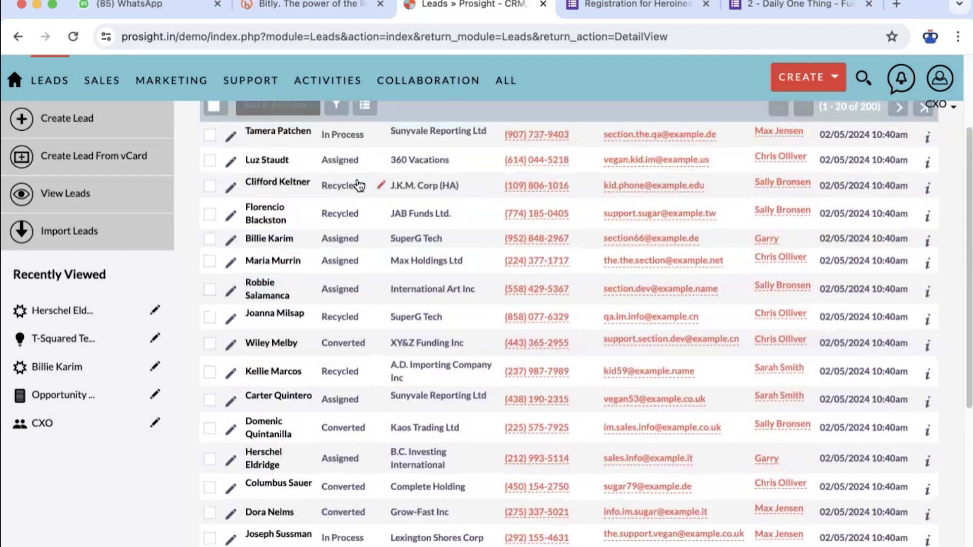
Examine the Status column down the full leads list, comparing the New, Assigned, In Process, Converted and Recycled leads
scroll(359, 185, "down", 10)
scroll(359, 185, "up", 1)
scroll(359, 185, "down", 1)
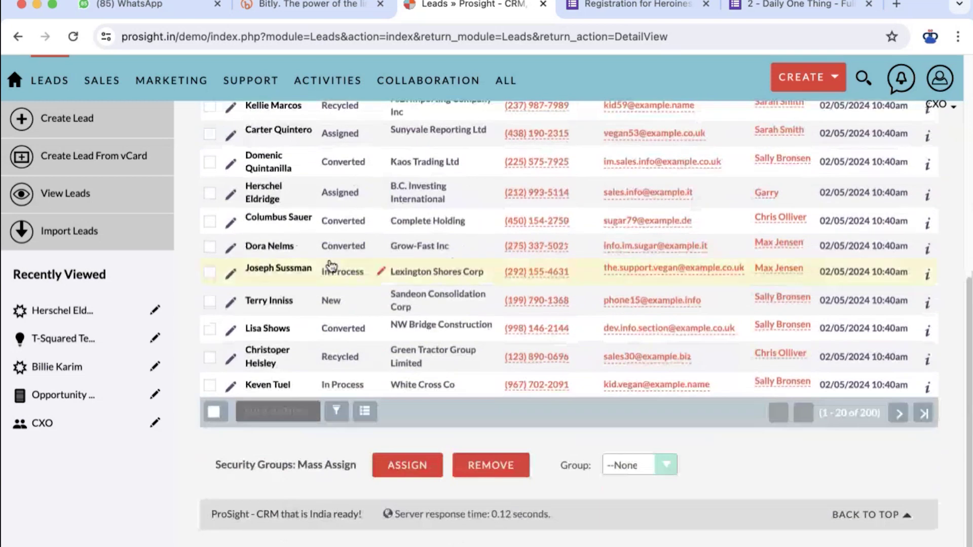
scroll(332, 266, "up", 10)
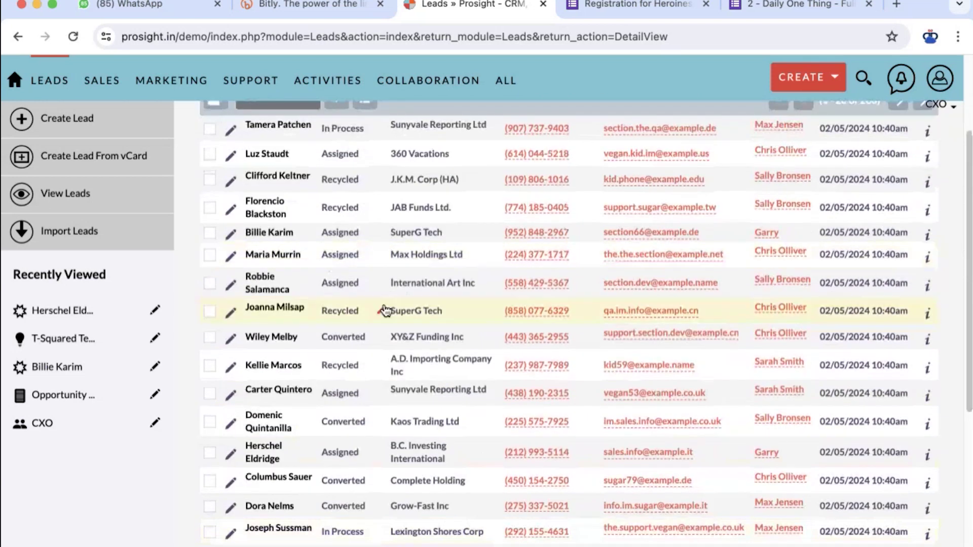
scroll(383, 305, "up", 1)
scroll(383, 304, "up", 1)
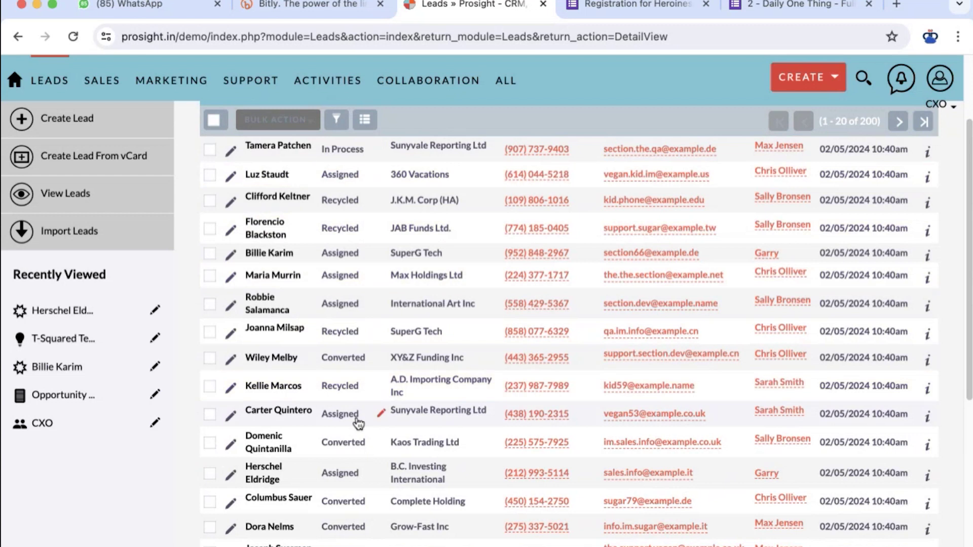
scroll(354, 411, "down", 3)
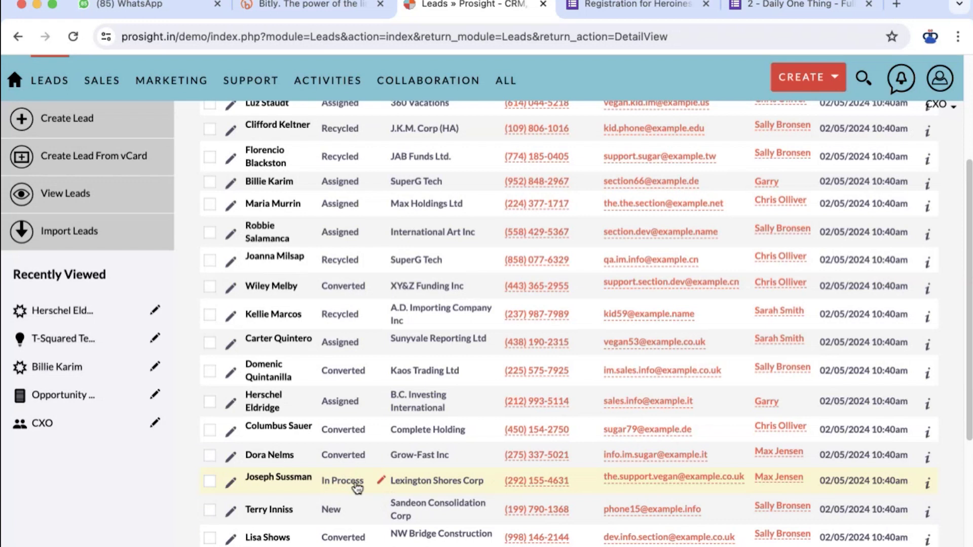
scroll(358, 488, "up", 3)
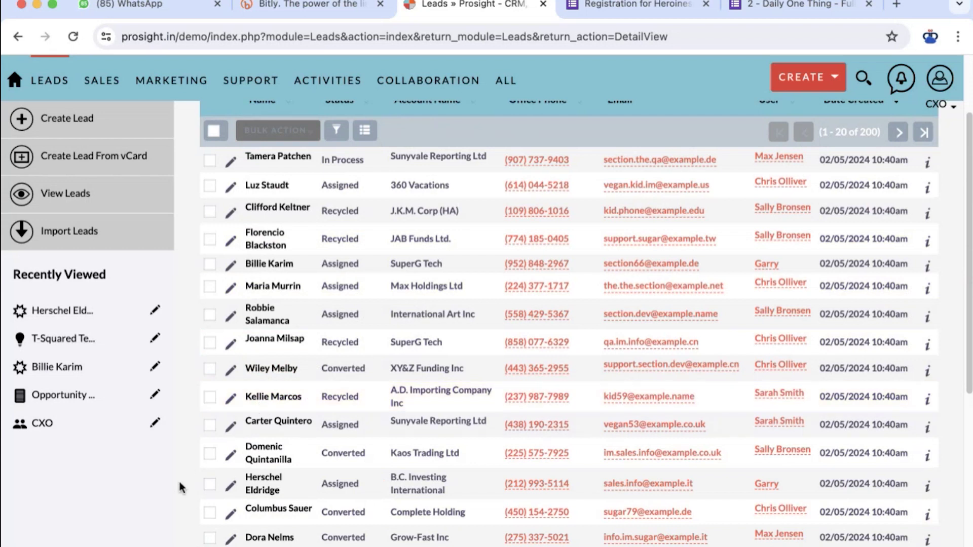
scroll(147, 489, "down", 3)
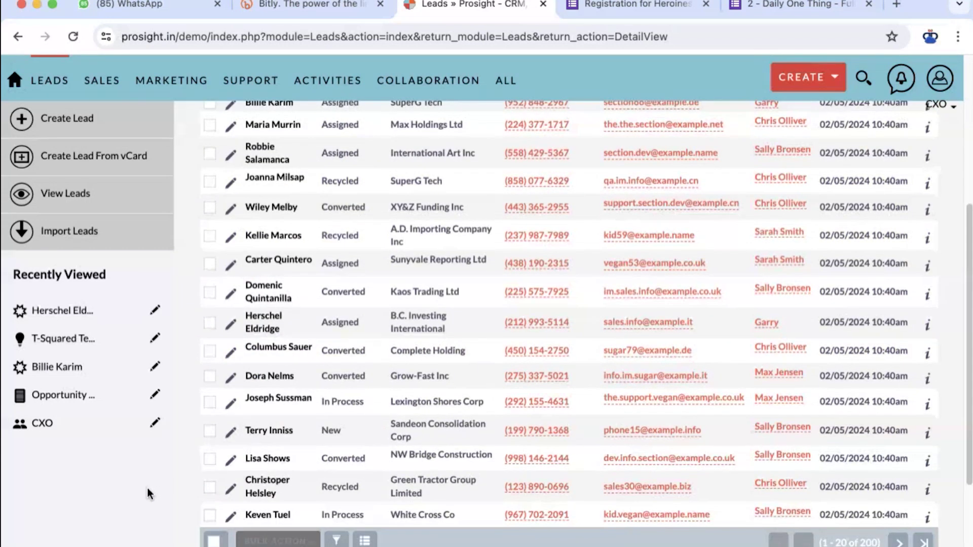
scroll(146, 488, "up", 5)
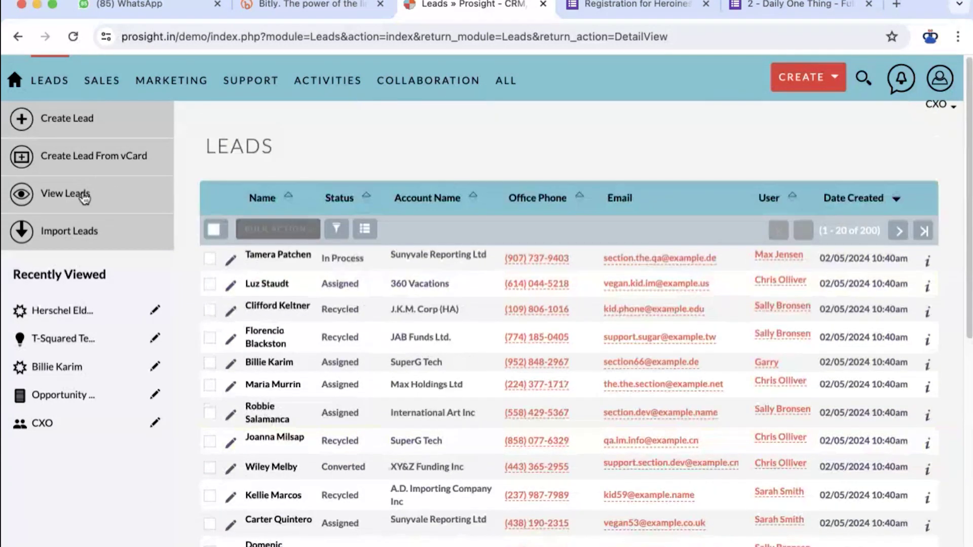
Open the Opportunities list and examine the sales stage, amount, close date and assigned user of its entries
mouse_move(101, 82)
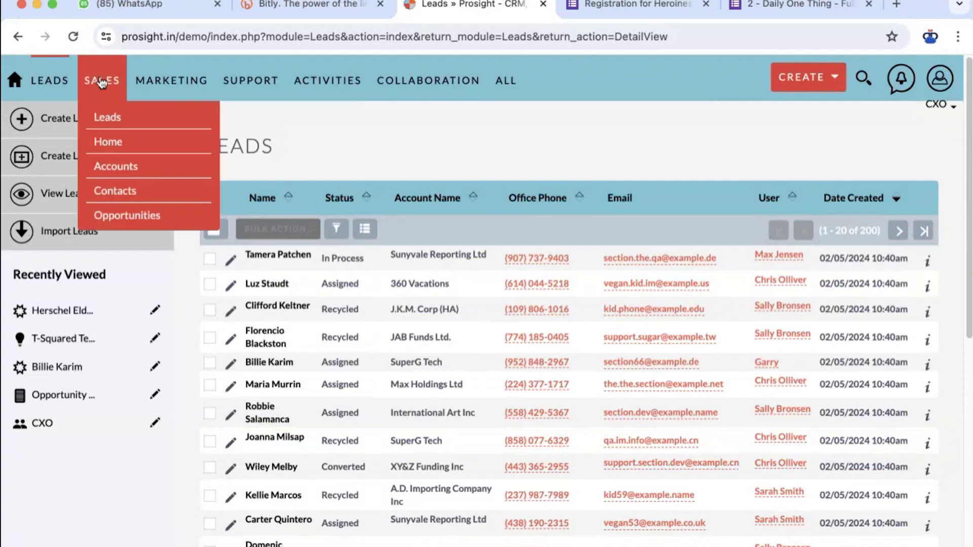
left_click(135, 226)
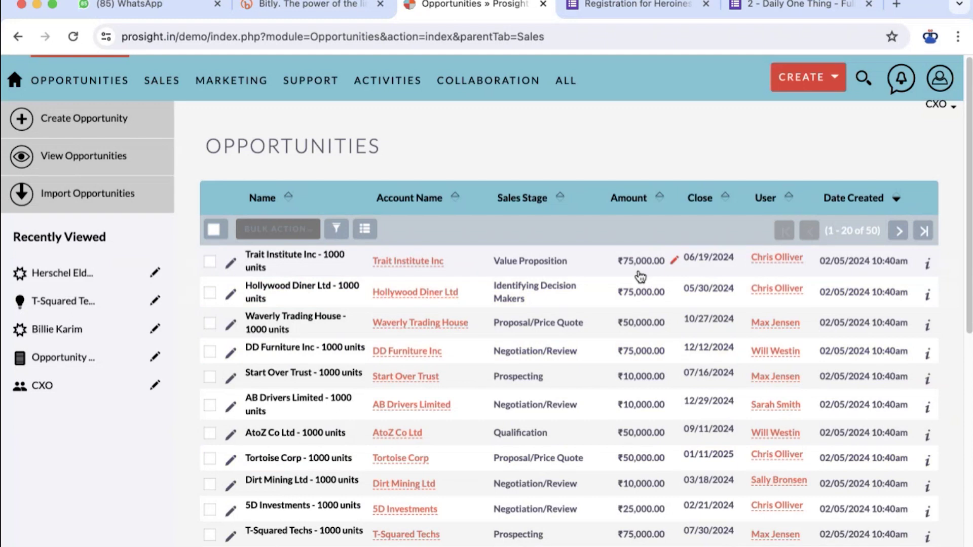
scroll(640, 276, "down", 5)
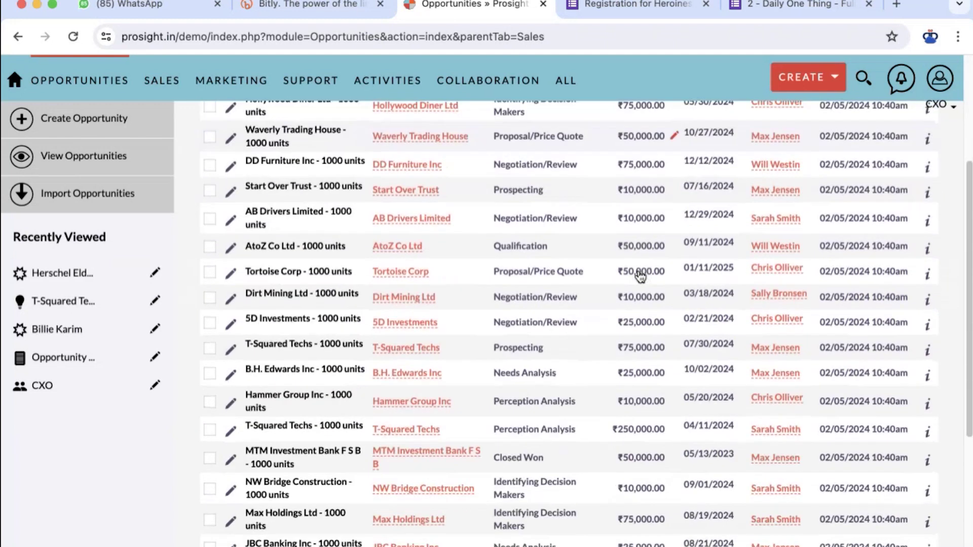
scroll(641, 276, "up", 5)
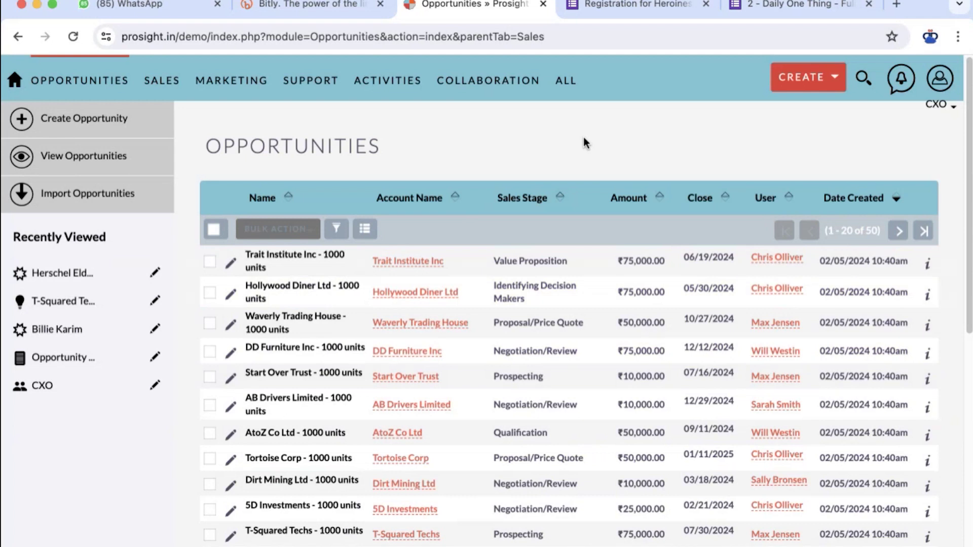
scroll(583, 142, "down", 2)
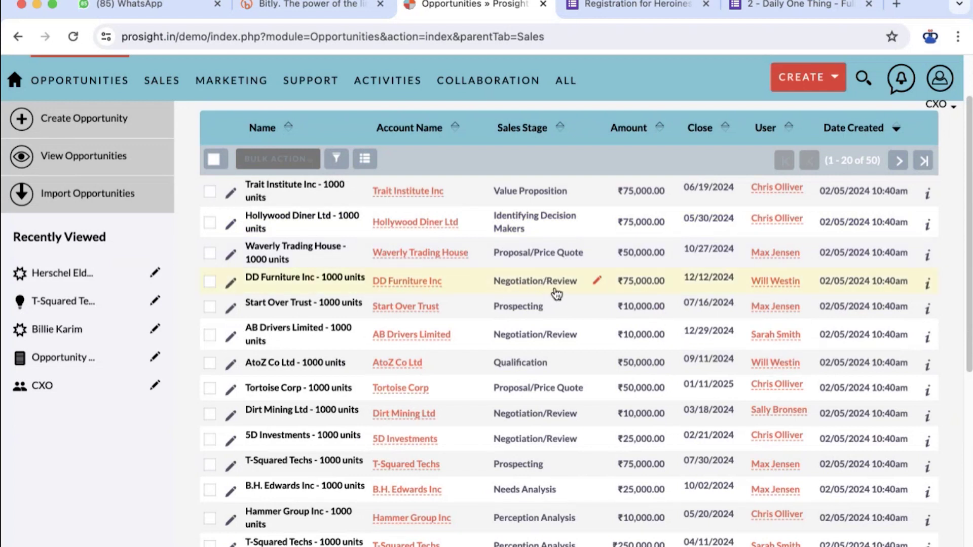
scroll(556, 293, "down", 1)
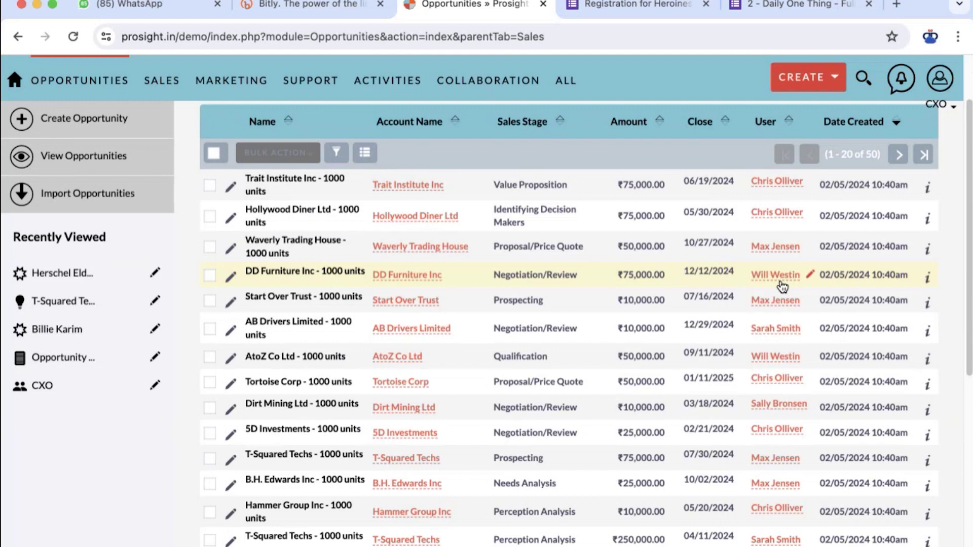
scroll(773, 243, "up", 2)
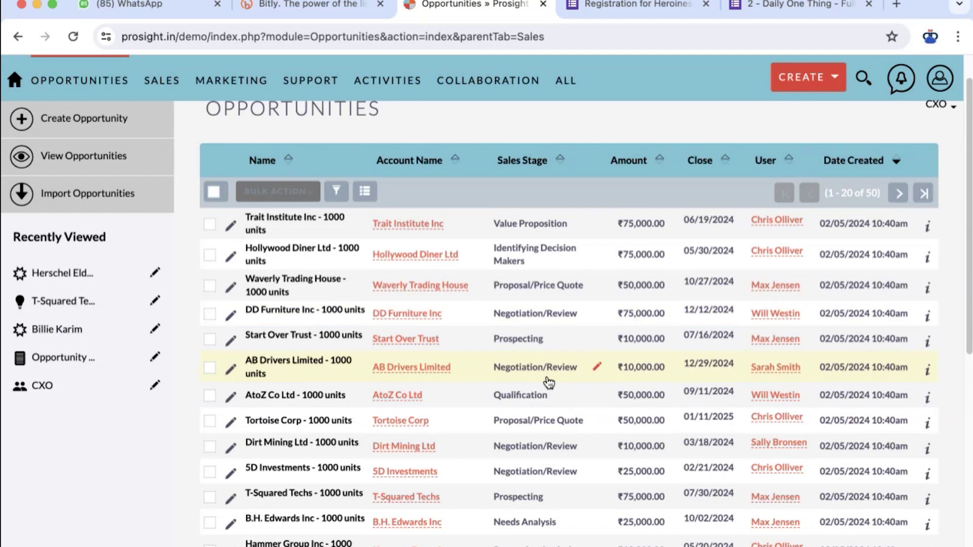
scroll(535, 449, "down", 2)
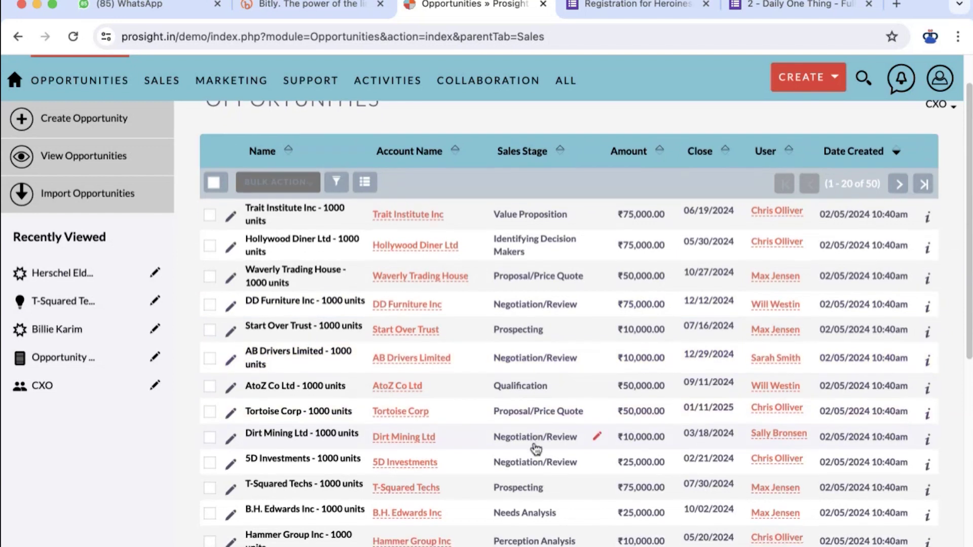
scroll(535, 449, "down", 12)
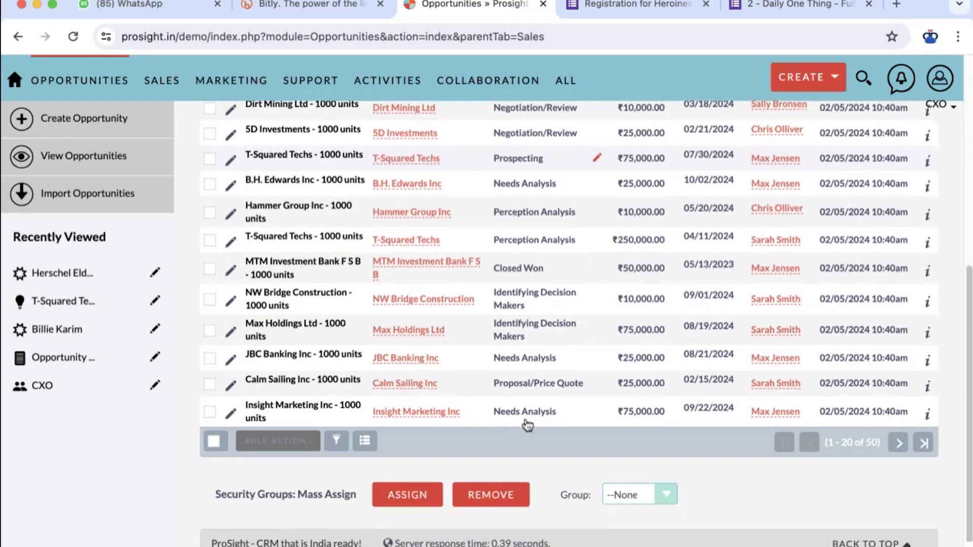
scroll(527, 425, "up", 15)
Go to the Reports module and open the report "Opportunity By sales stage for CXO"
mouse_move(509, 105)
mouse_move(558, 81)
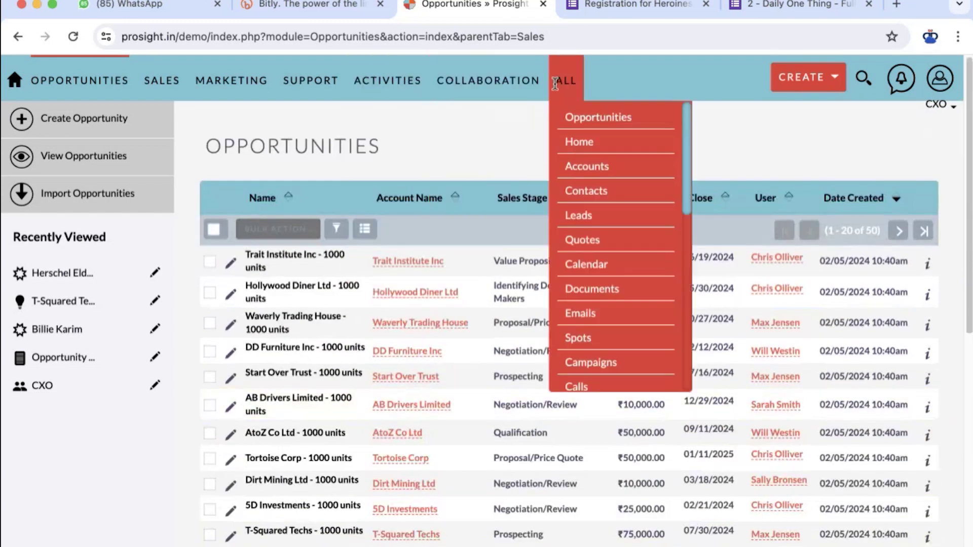
scroll(618, 228, "down", 5)
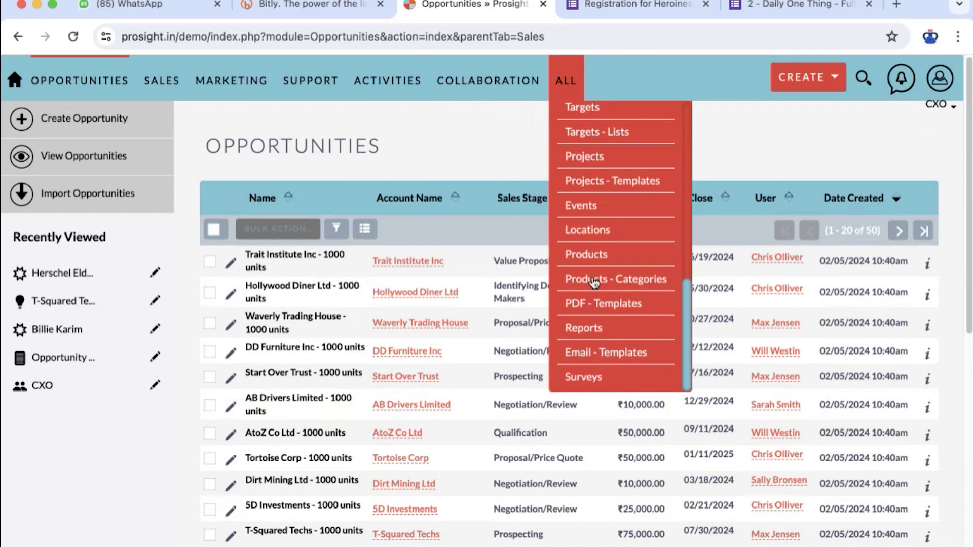
left_click(577, 337)
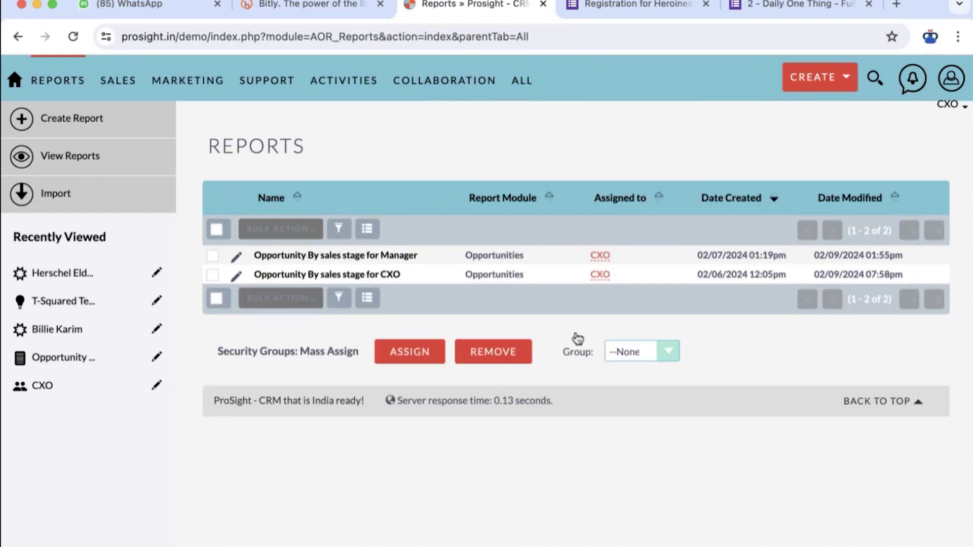
left_click(320, 276)
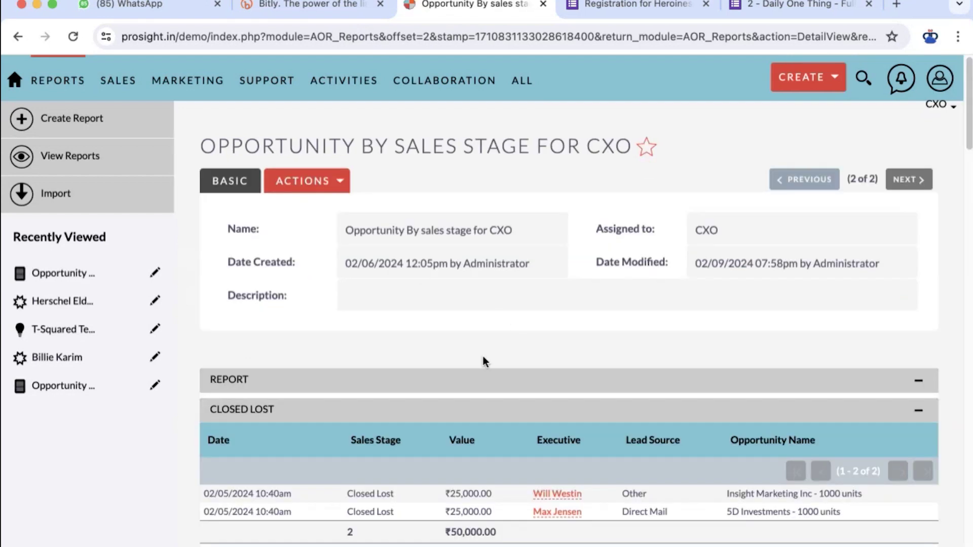
Examine the report's sales-stage groups from Closed Lost to Proposal/Price Quote, including values, executives and lead sources
scroll(482, 357, "down", 5)
scroll(483, 357, "up", 1)
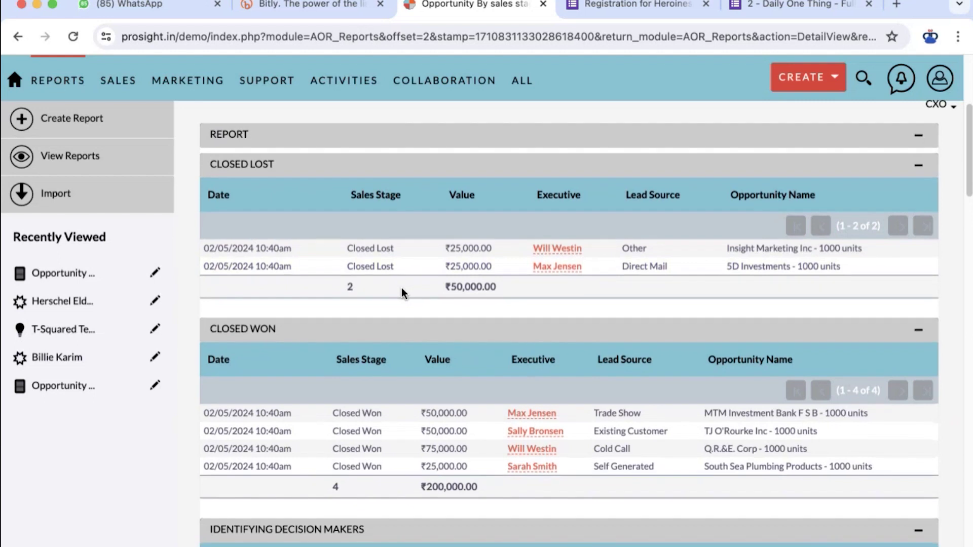
scroll(401, 287, "down", 3)
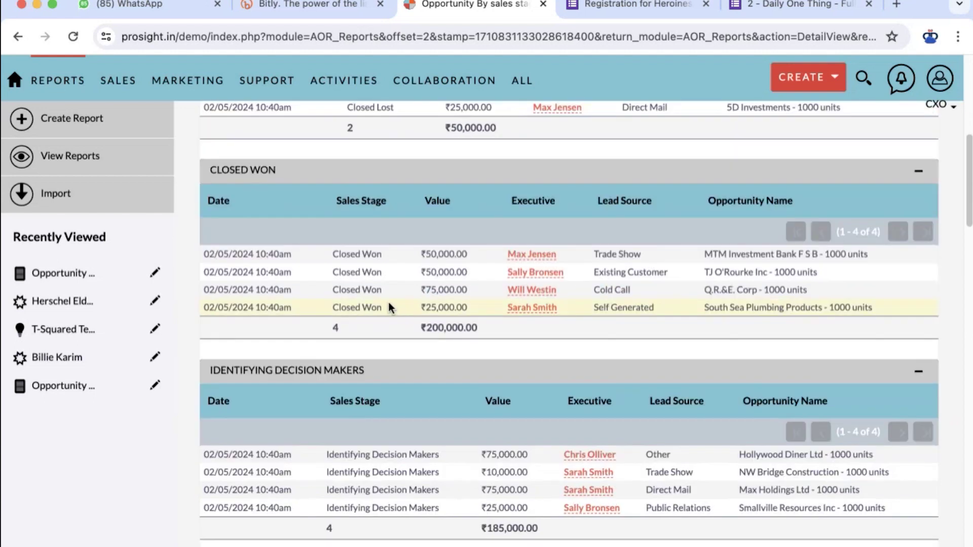
scroll(406, 313, "down", 2)
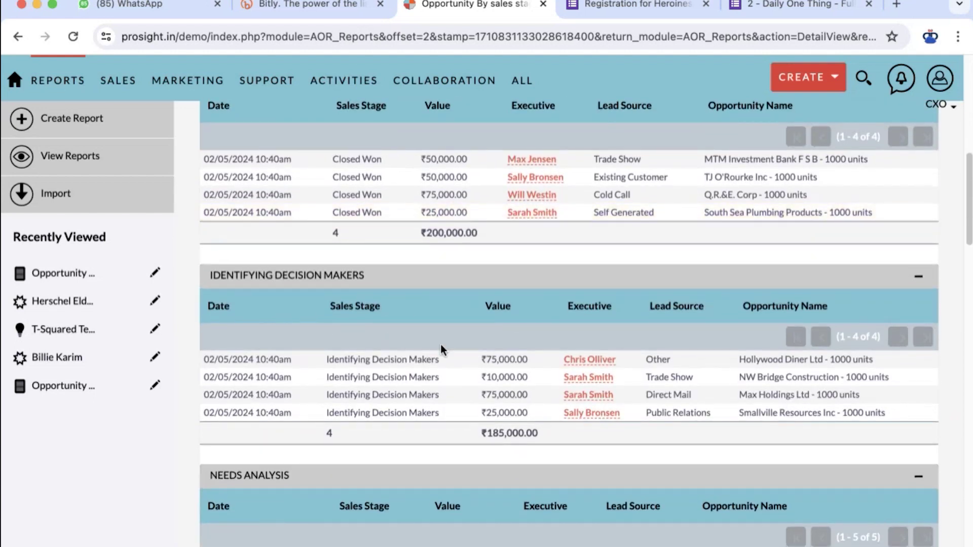
scroll(440, 345, "down", 2)
scroll(393, 442, "down", 5)
scroll(393, 442, "down", 4)
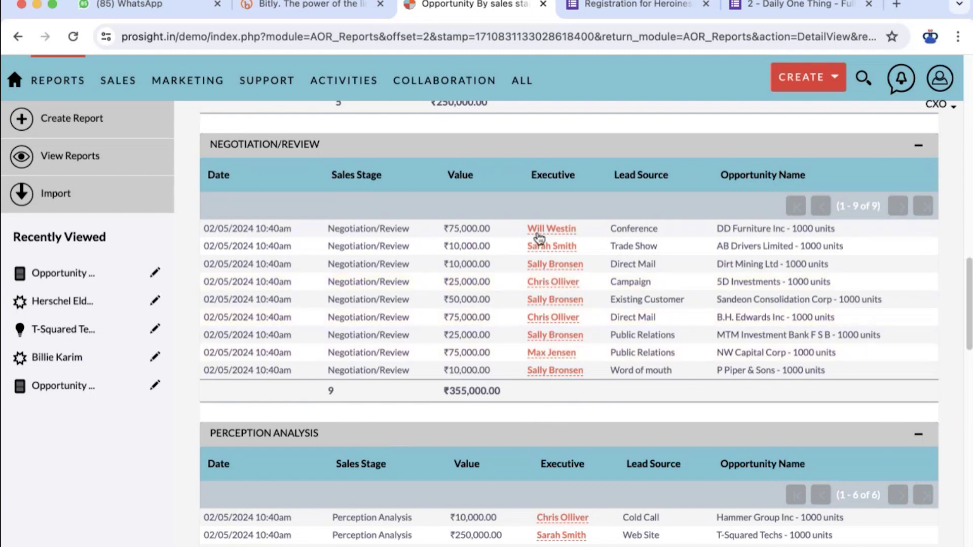
scroll(549, 445, "down", 5)
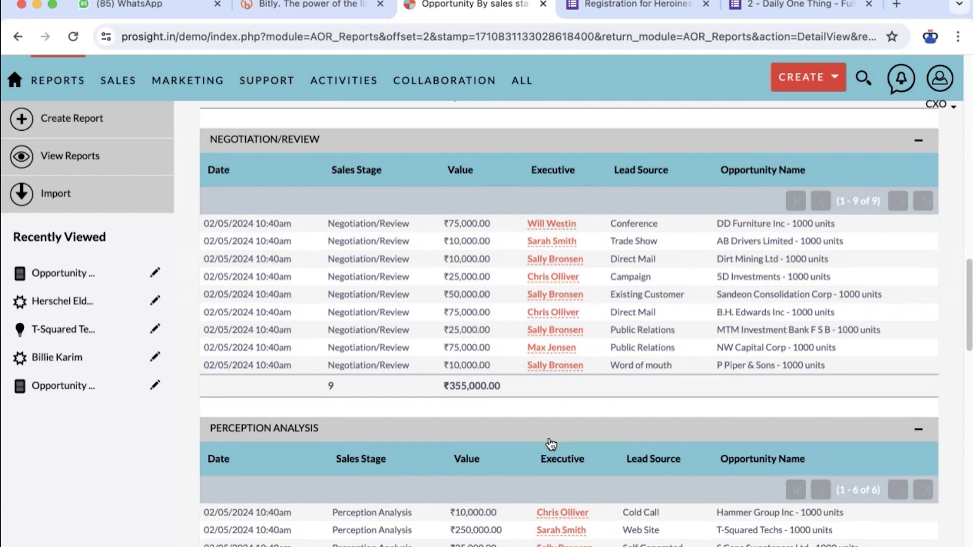
scroll(477, 426, "down", 3)
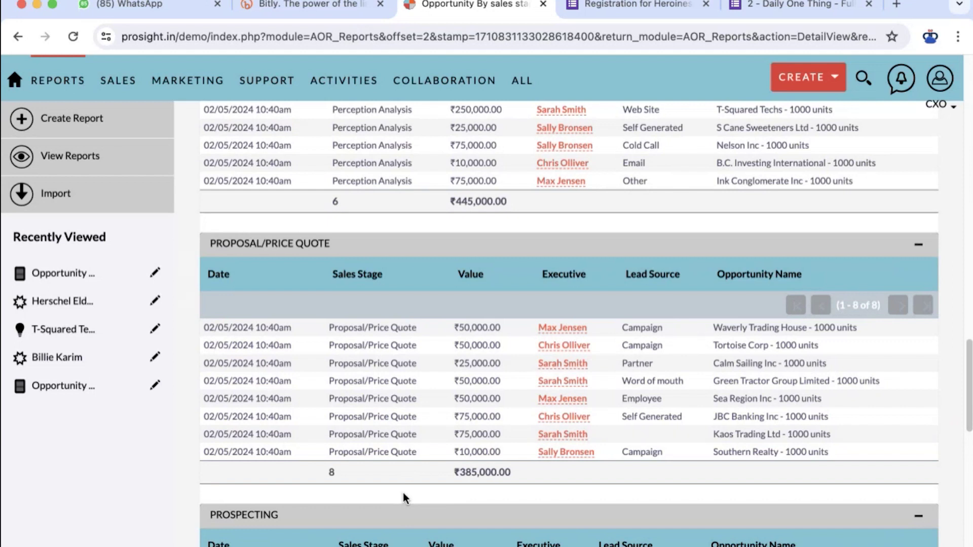
scroll(403, 493, "up", 10)
Open the Email - Templates list and look through the available system templates
mouse_move(453, 95)
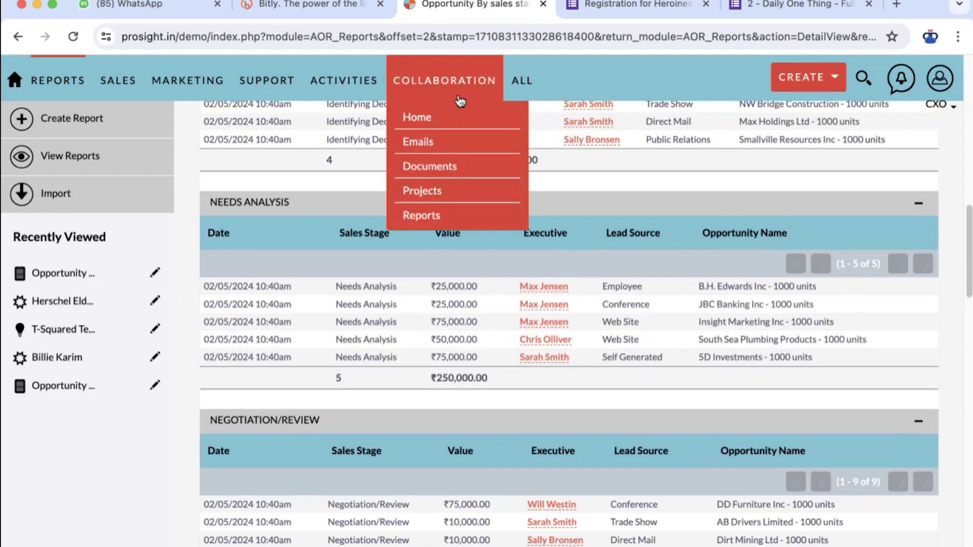
mouse_move(509, 89)
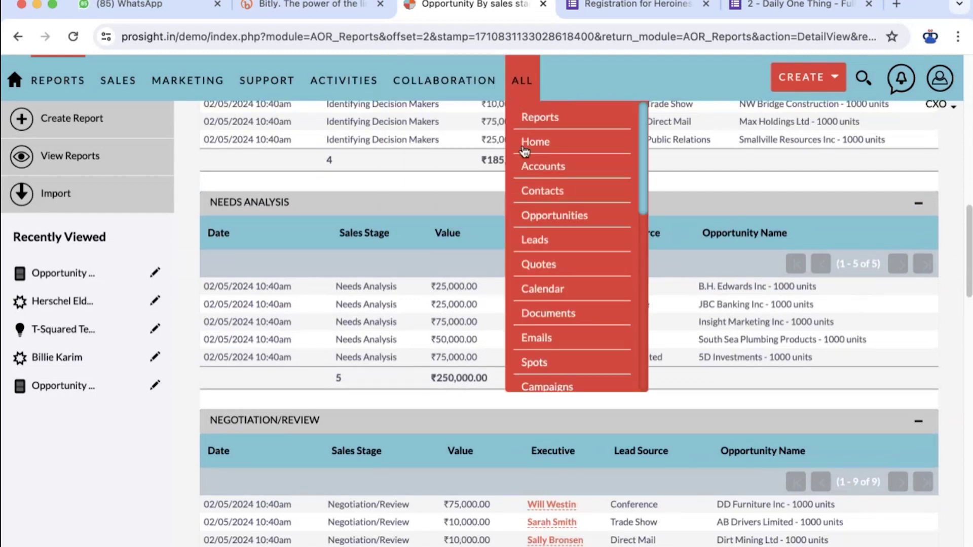
scroll(564, 311, "down", 5)
left_click(550, 356)
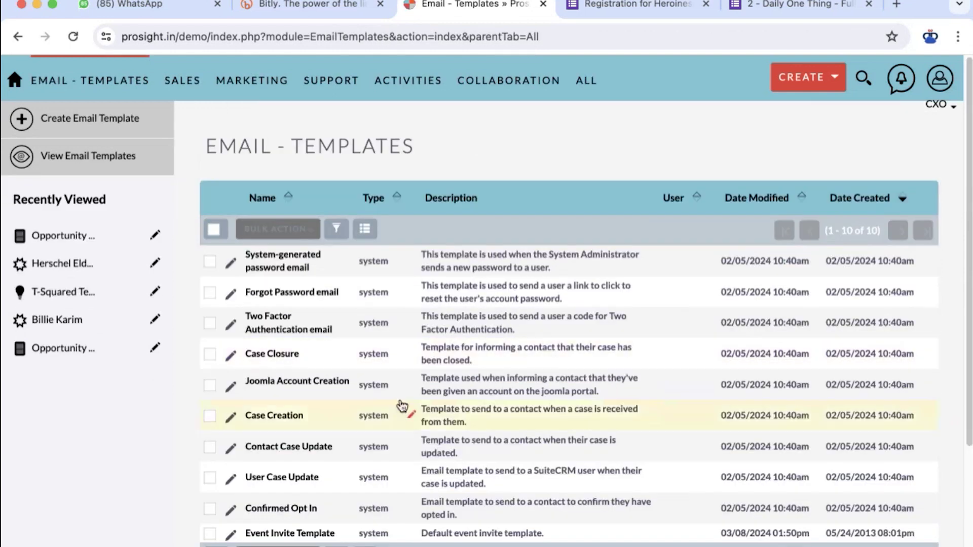
scroll(404, 390, "down", 5)
scroll(405, 391, "up", 5)
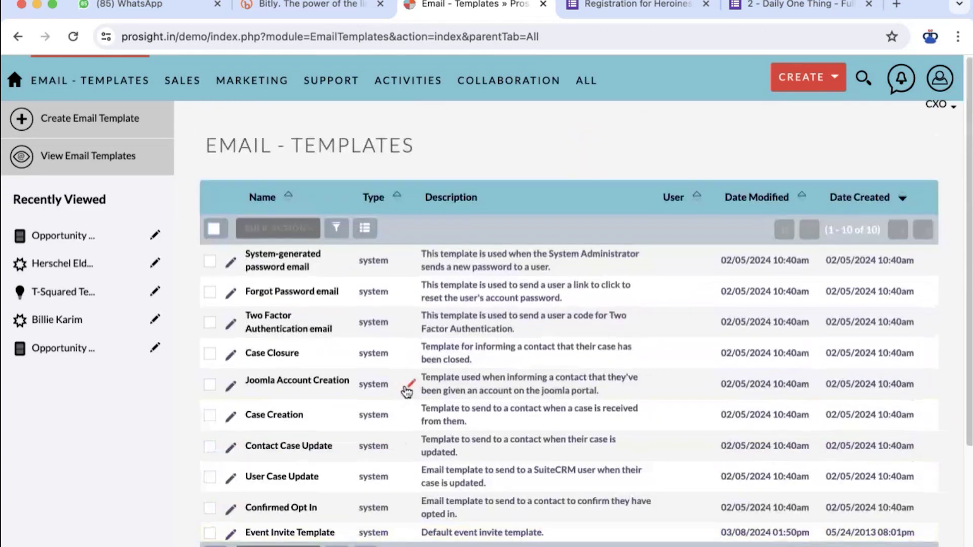
scroll(403, 389, "down", 2)
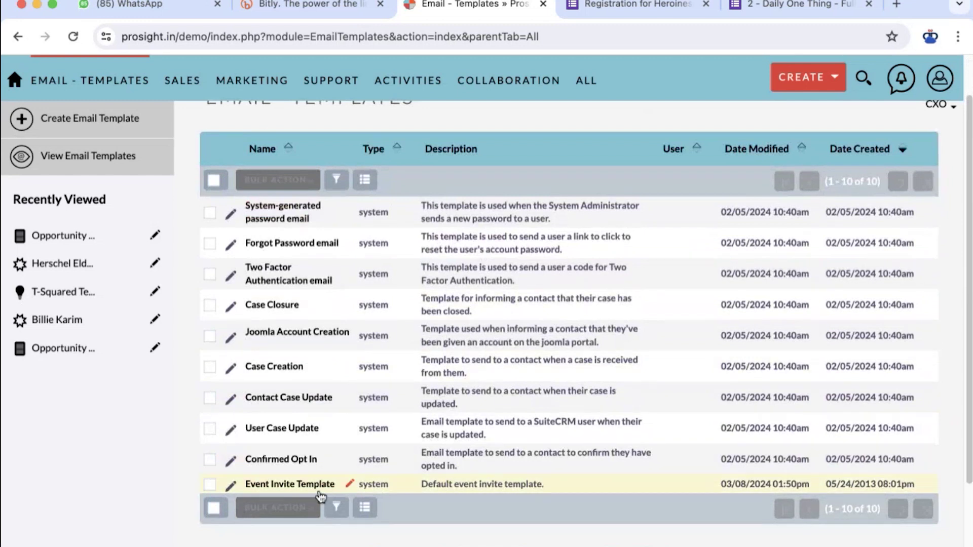
Open the Case Closure email template and review its subject, body and placeholder variables
left_click(268, 309)
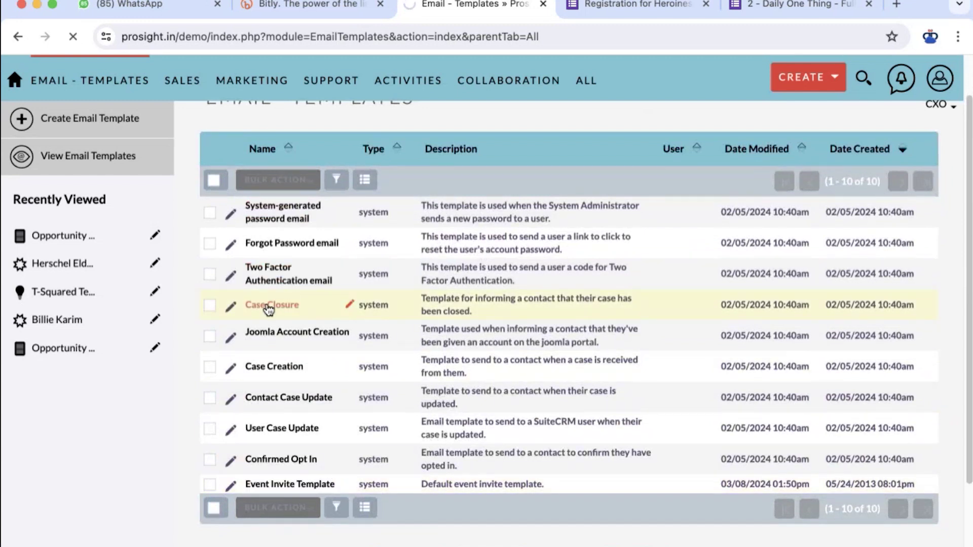
scroll(536, 390, "down", 2)
scroll(537, 390, "down", 5)
scroll(536, 390, "up", 5)
scroll(536, 390, "up", 2)
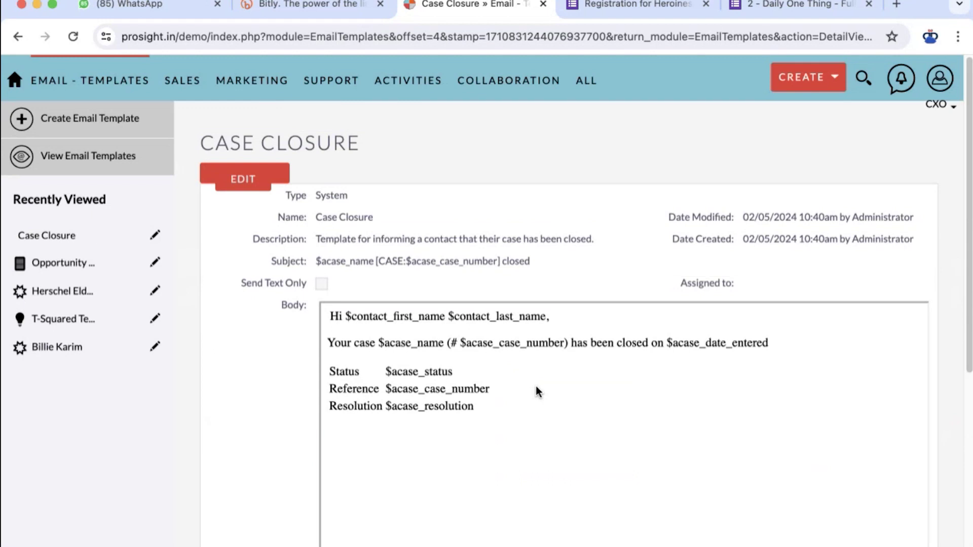
scroll(537, 391, "down", 9)
scroll(537, 391, "up", 9)
Open the Emails module to view the CXO inbox
mouse_move(416, 93)
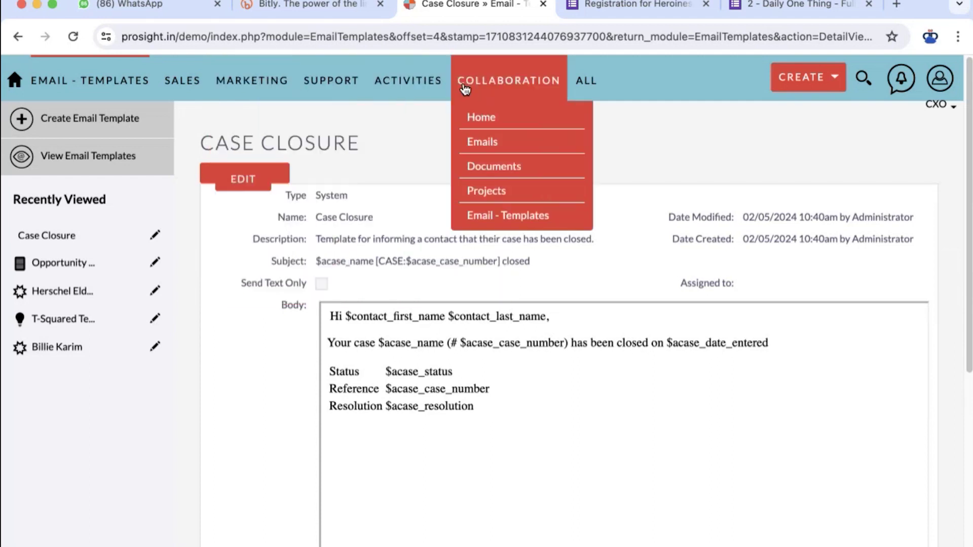
left_click(481, 142)
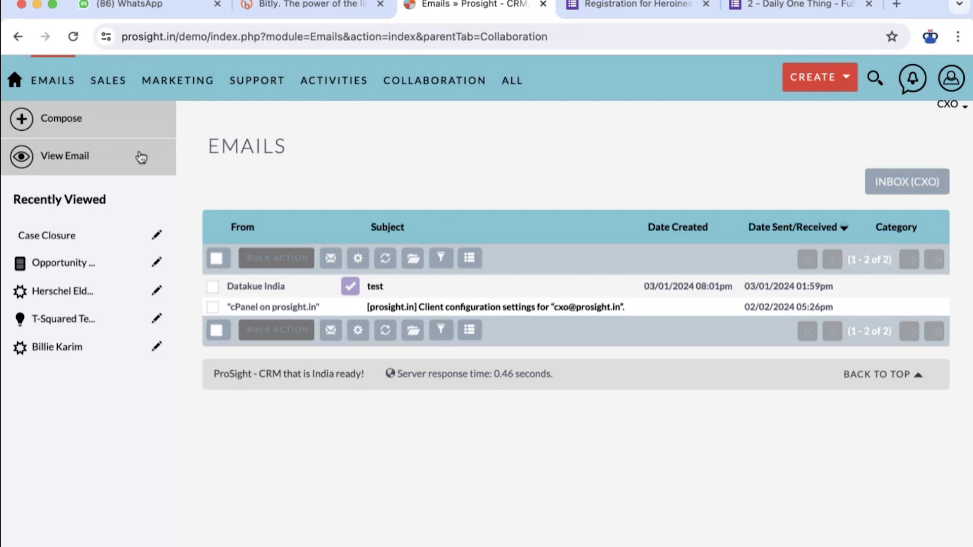
Start composing a new email and apply the Case Creation template to its subject and body
left_click(79, 125)
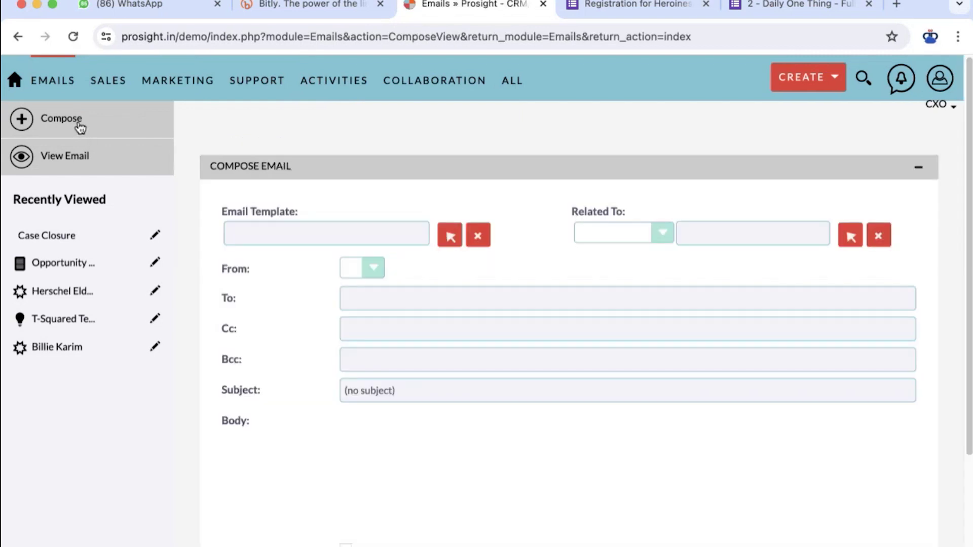
left_click(450, 238)
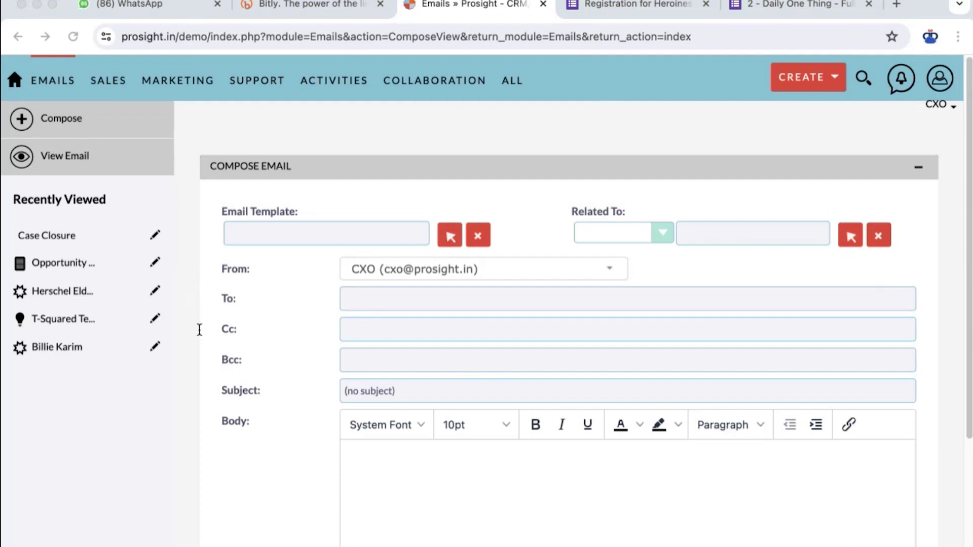
left_click(24, 320)
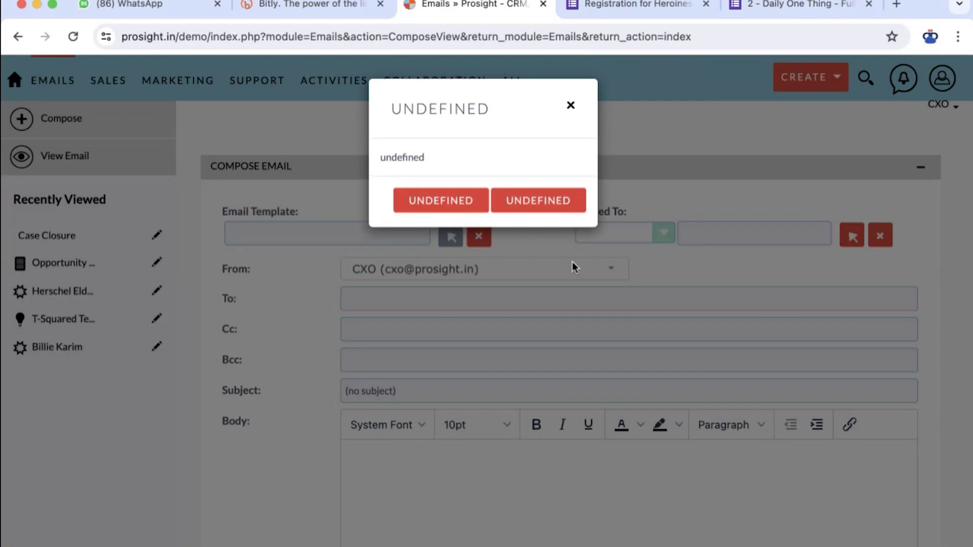
left_click(436, 200)
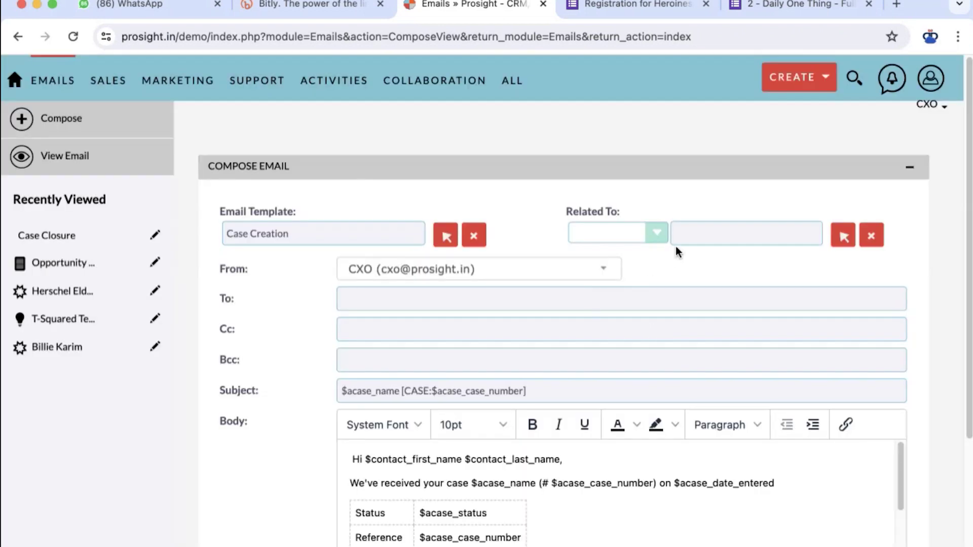
Relate the draft email to the opportunity Tortoise Corp - 1000 units and check the rest of the message
left_click(625, 274)
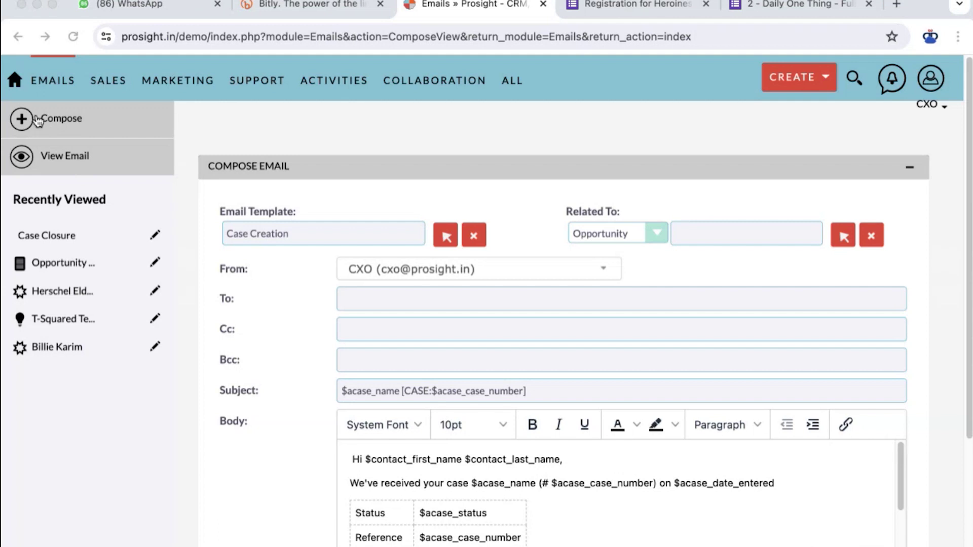
scroll(597, 514, "down", 2)
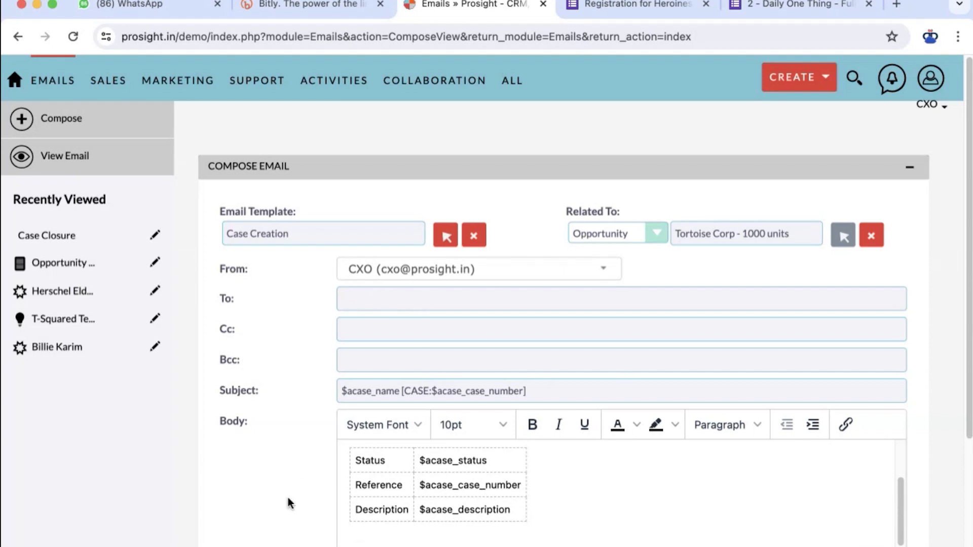
scroll(275, 513, "down", 3)
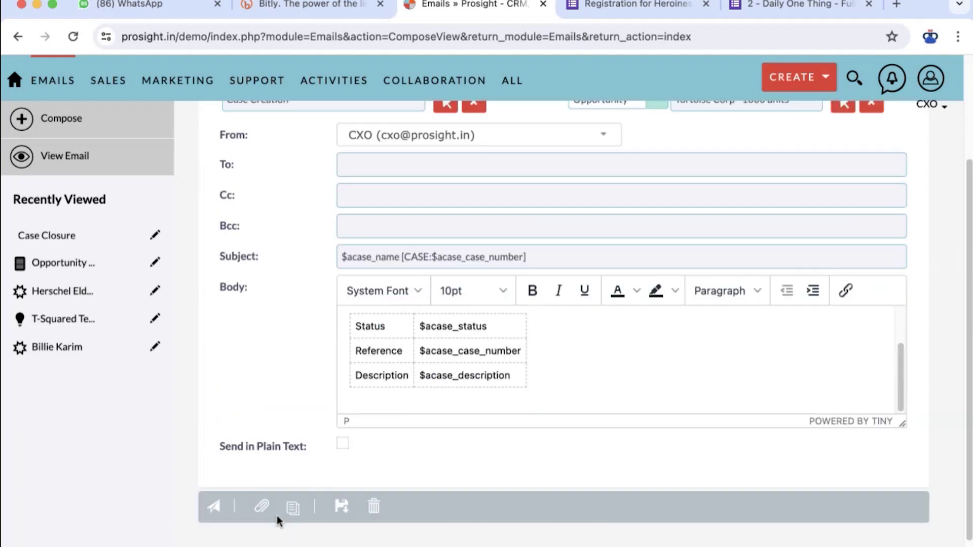
Relate the draft email to a contact so the recipient is filled in, and review the sending options
scroll(275, 513, "up", 3)
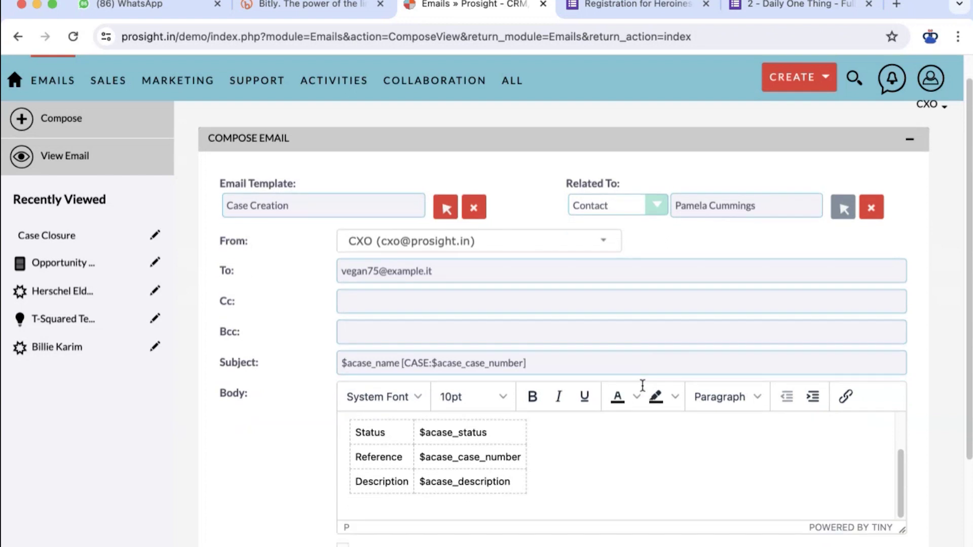
scroll(603, 370, "down", 5)
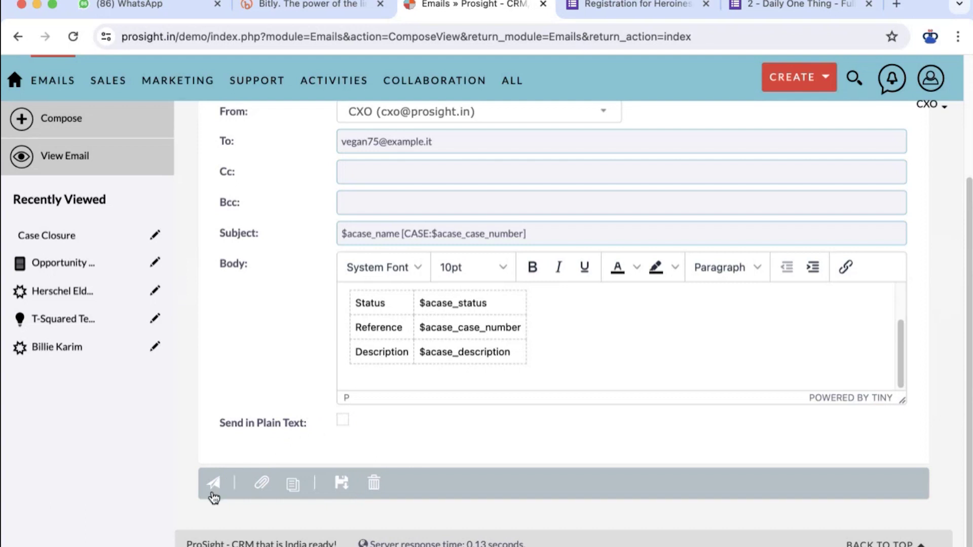
scroll(512, 423, "up", 3)
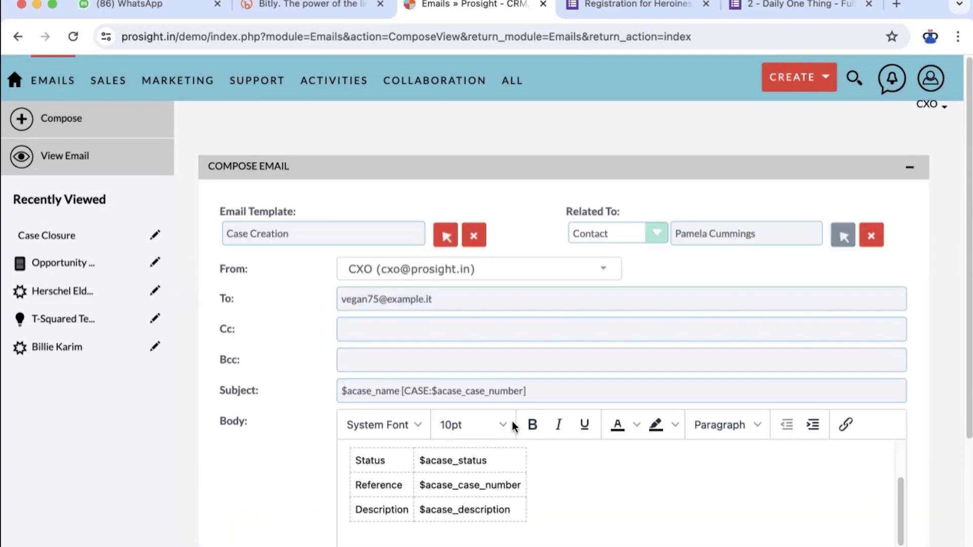
Open the Reports dashboard from the home page and look through its sales-stage groups from Closed Lost to Value Proposition
mouse_move(511, 80)
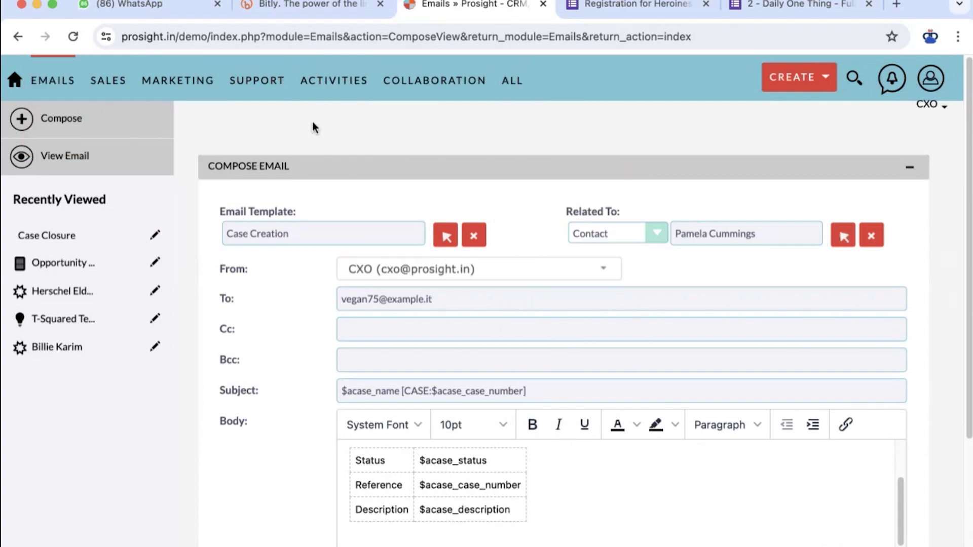
mouse_move(45, 88)
left_click(15, 81)
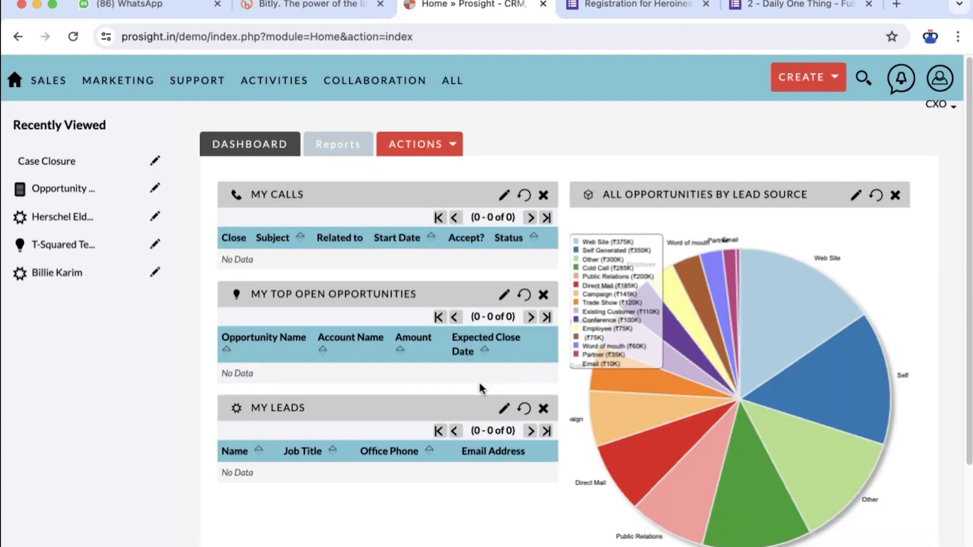
left_click(337, 144)
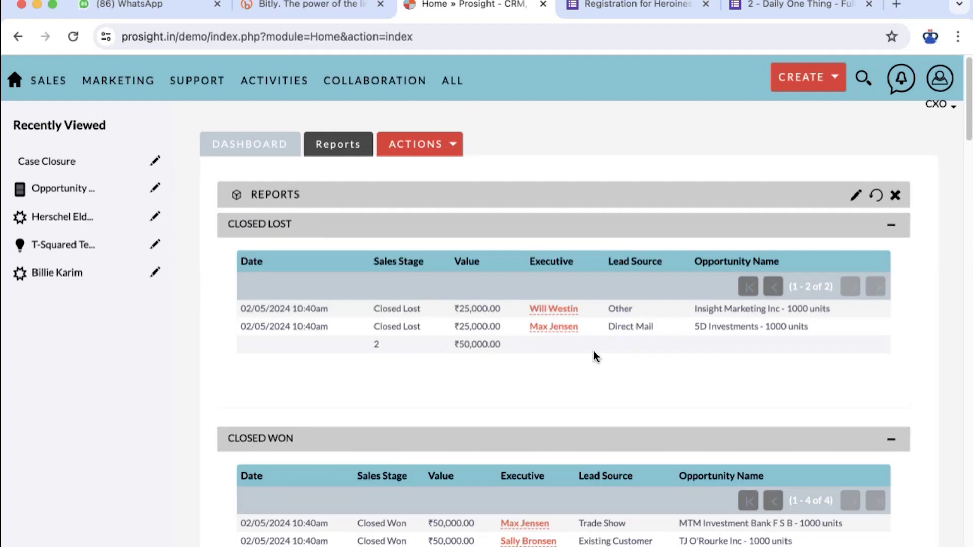
scroll(594, 351, "down", 10)
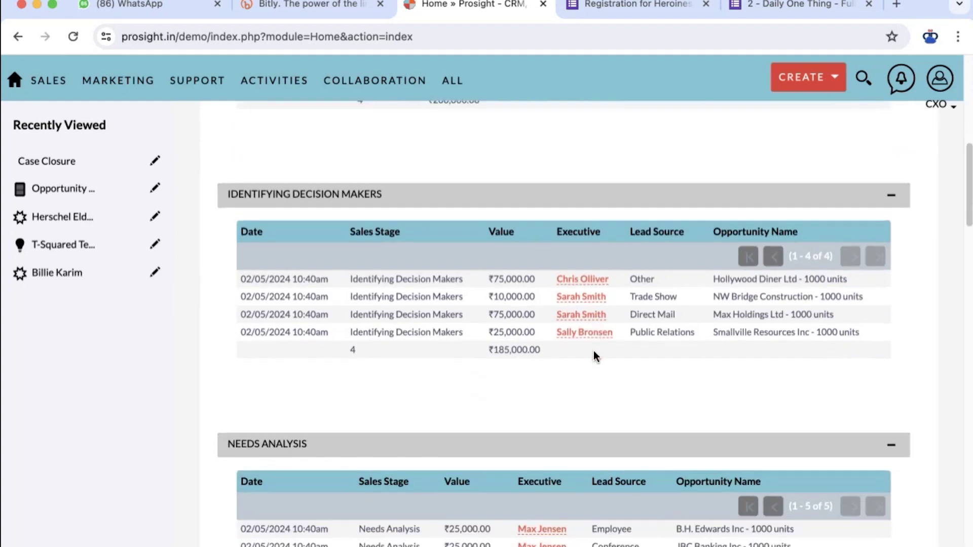
scroll(594, 350, "down", 15)
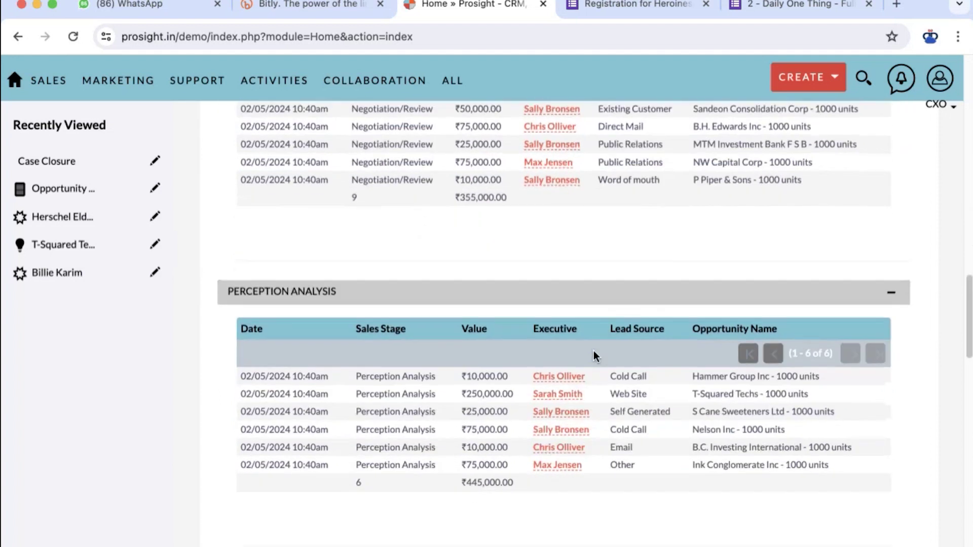
scroll(594, 350, "down", 15)
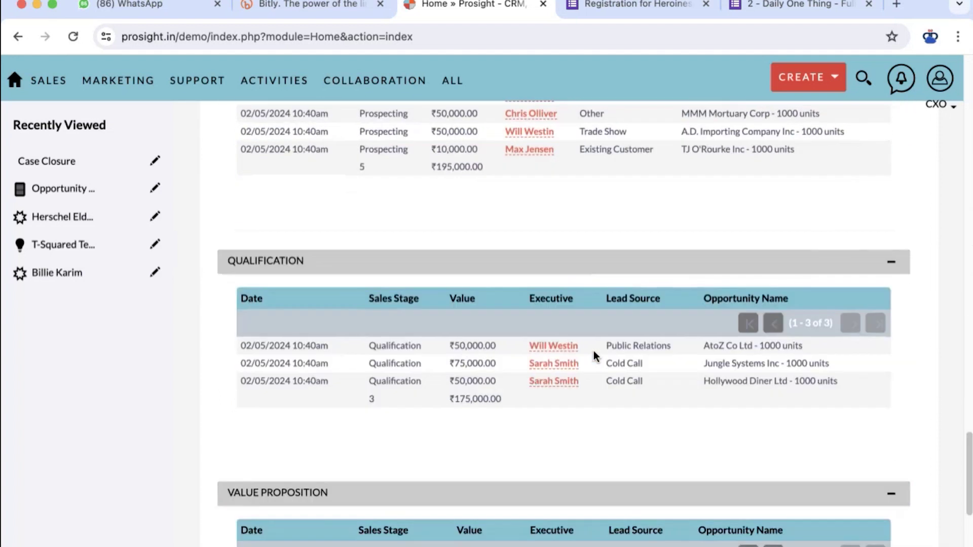
scroll(593, 351, "down", 5)
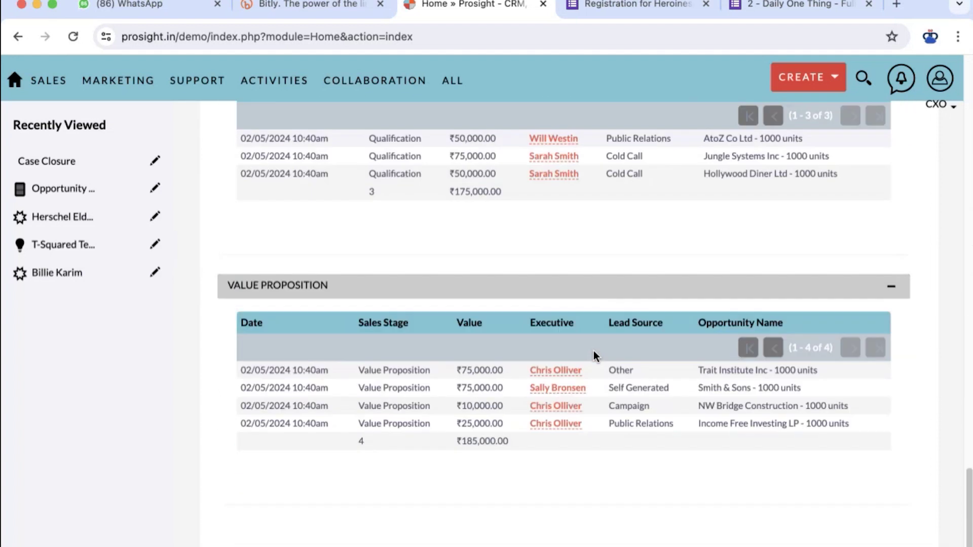
scroll(594, 351, "up", 6)
scroll(594, 351, "up", 20)
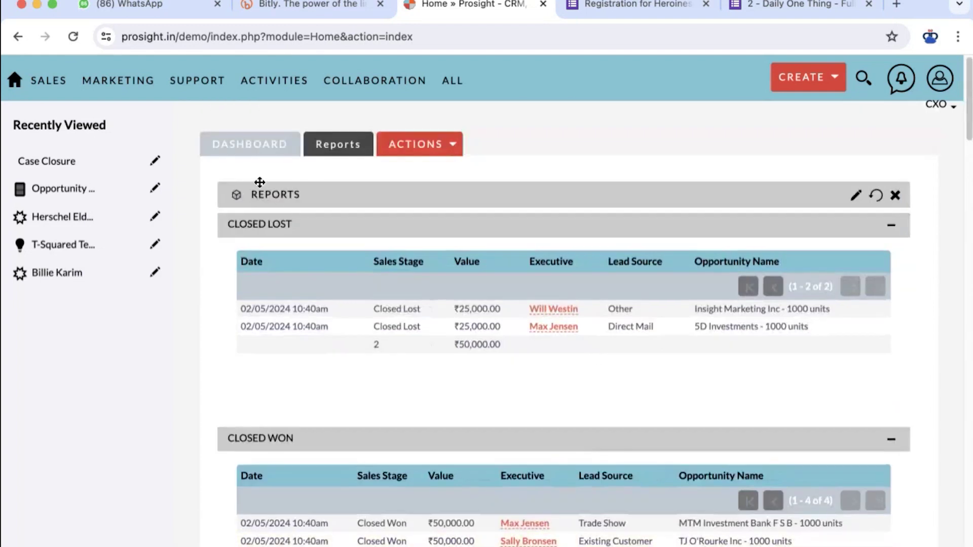
Return to the main dashboard and open the Leads list
left_click(239, 152)
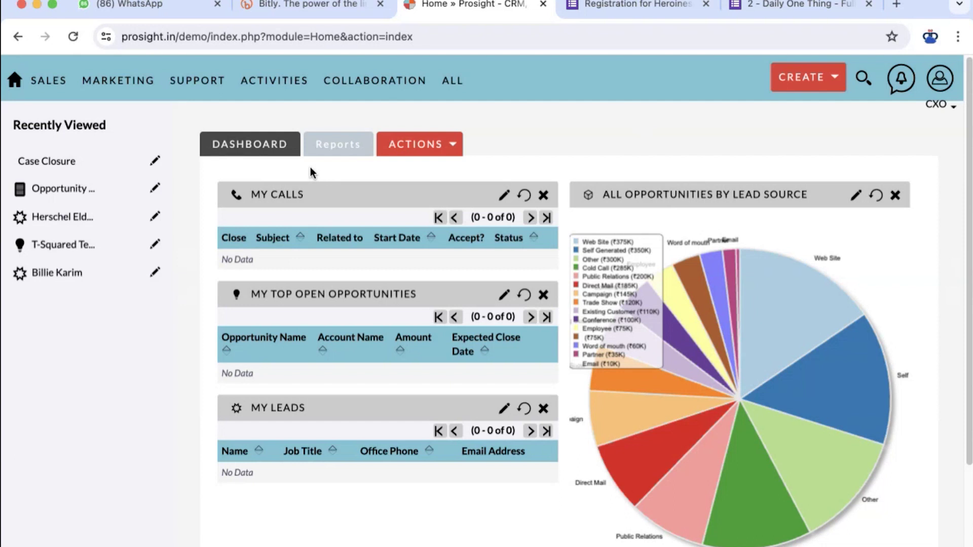
mouse_move(118, 80)
left_click(113, 196)
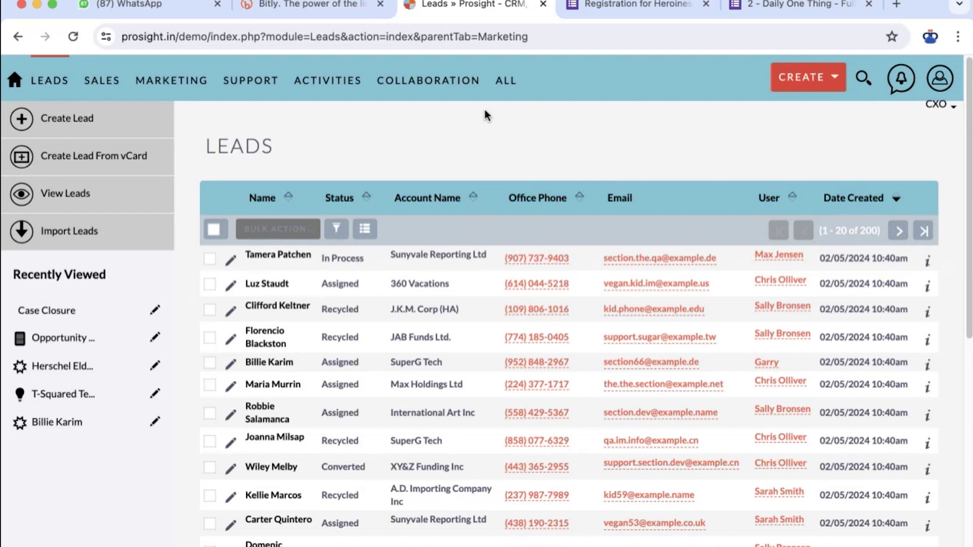
Open the Email - Templates list and bring up a blank form for creating an email template
mouse_move(518, 92)
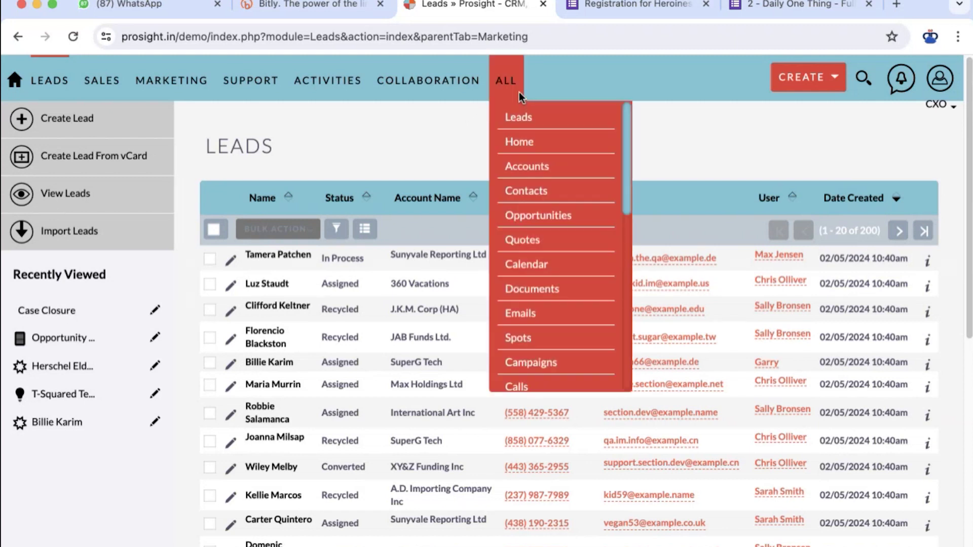
left_click_drag(629, 153, 618, 369)
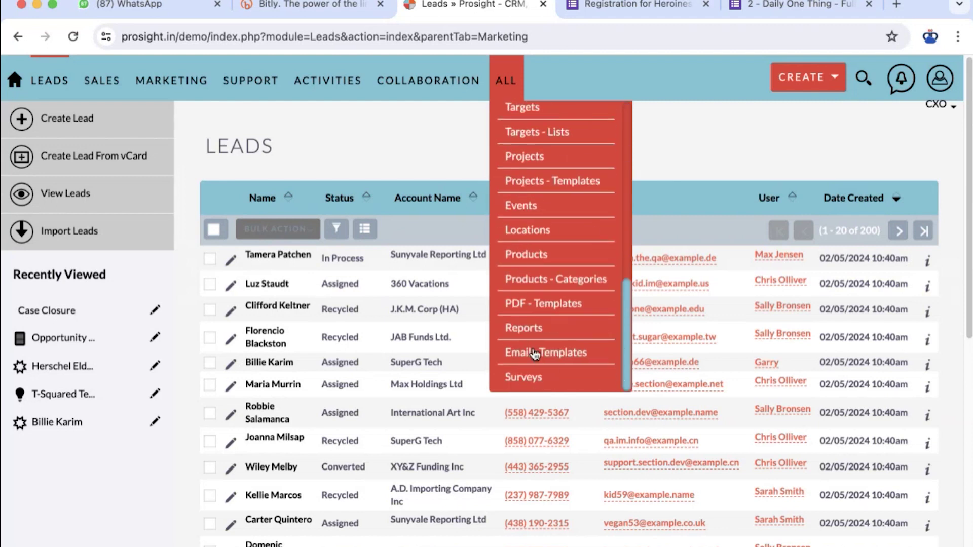
left_click(556, 355)
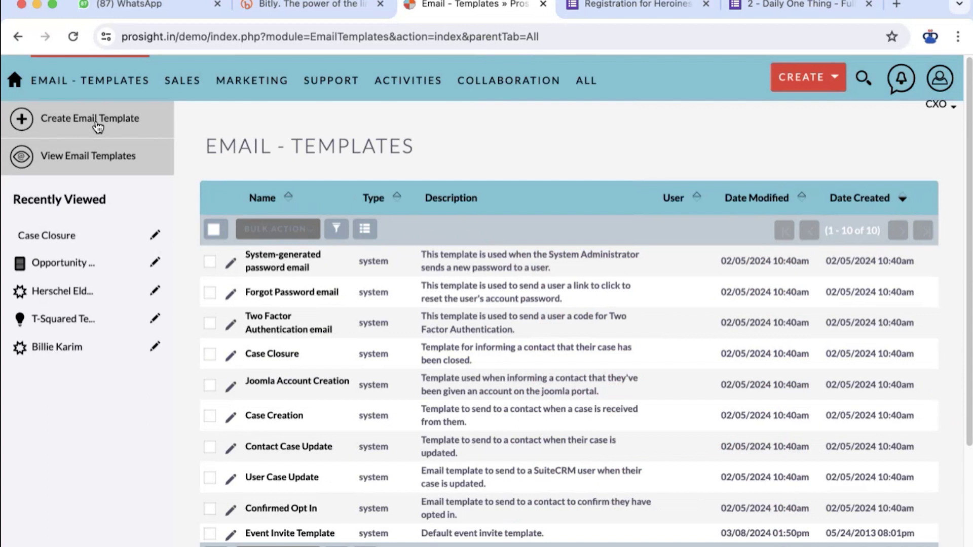
left_click(98, 125)
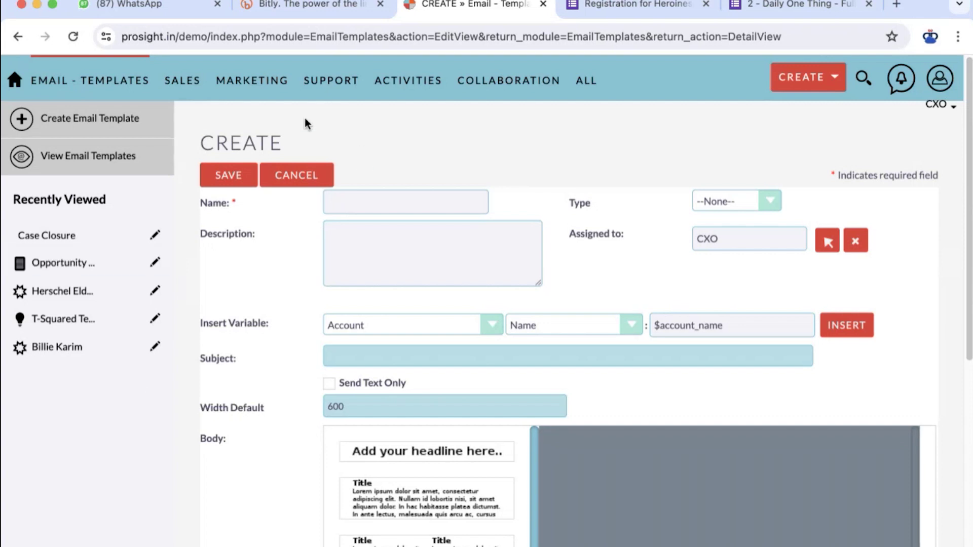
Open the Targets - Lists module and review the details and related sections of Target List 1
mouse_move(248, 84)
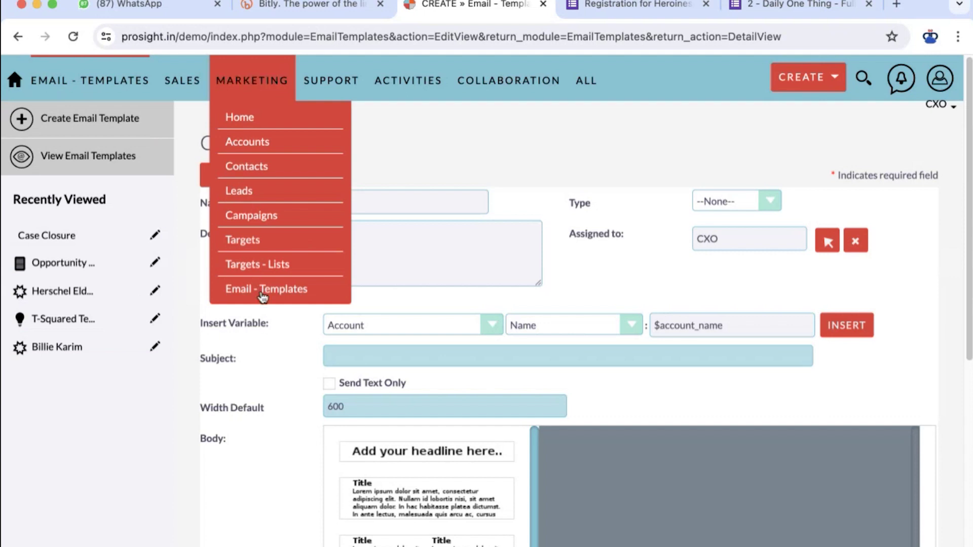
left_click(252, 271)
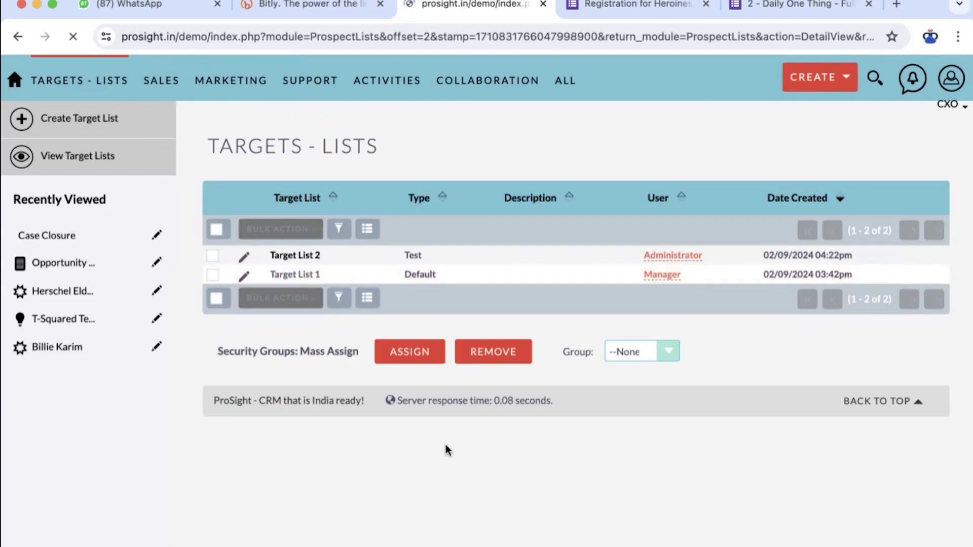
scroll(446, 452, "down", 4)
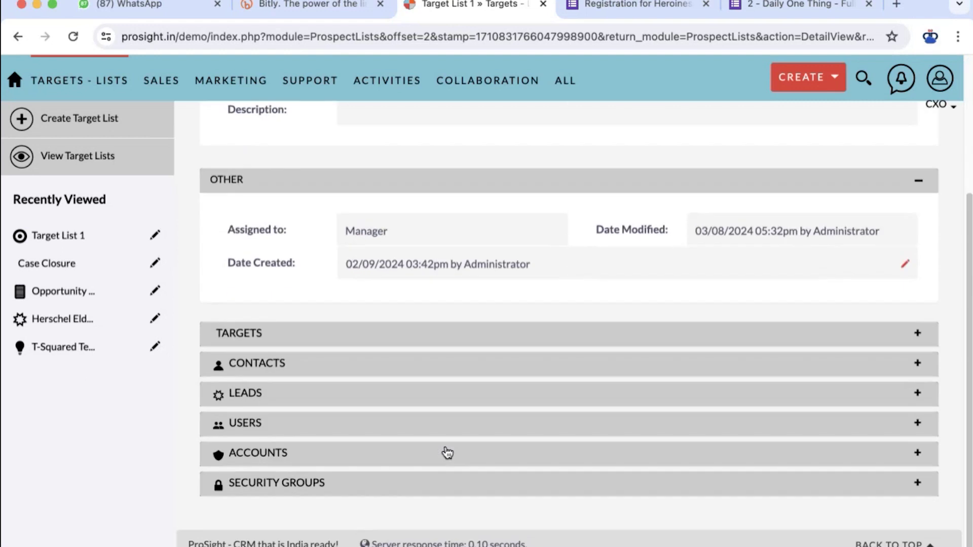
scroll(446, 452, "up", 4)
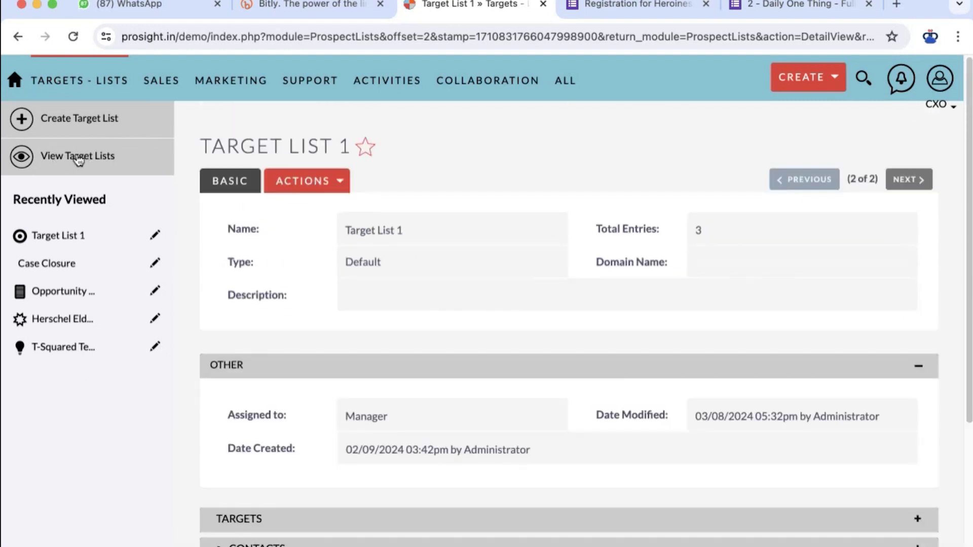
Open the Targets module and bring up a blank form for creating a target
mouse_move(232, 93)
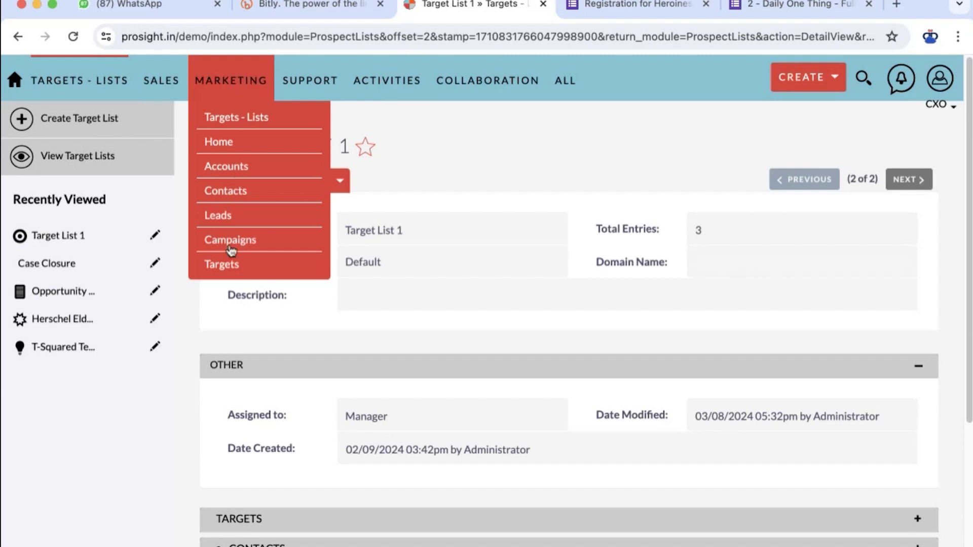
left_click(225, 272)
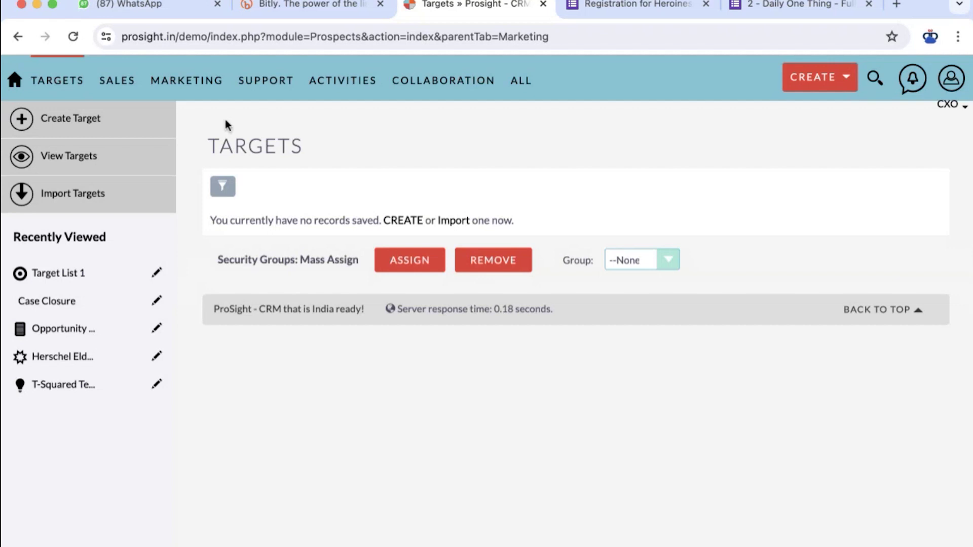
left_click(85, 120)
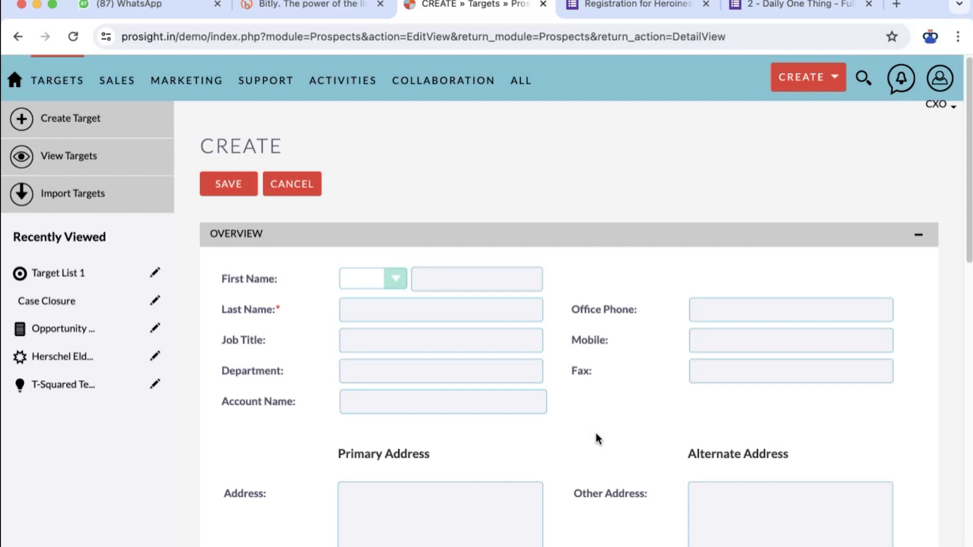
Review the new target's address, email, Do Not Call and assignment fields, and open the target import page
scroll(598, 439, "down", 10)
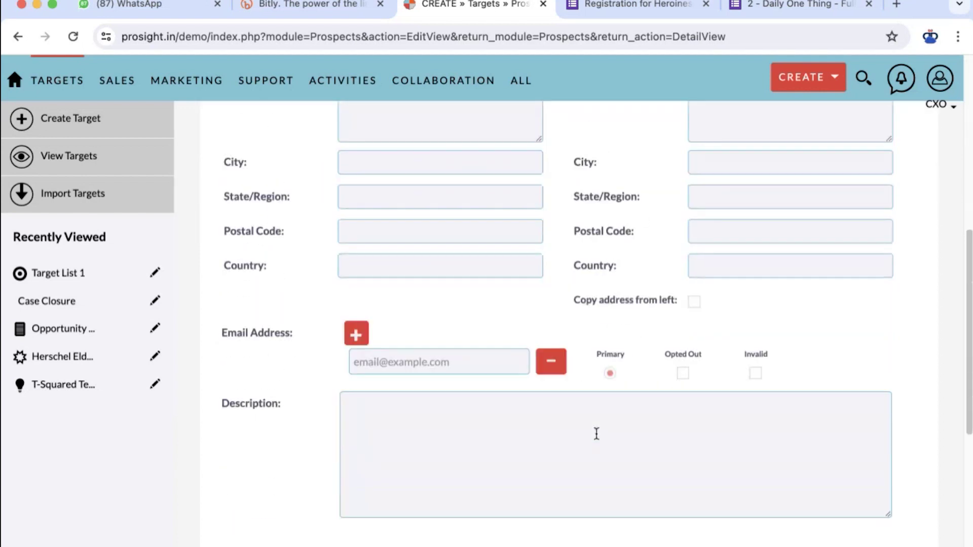
scroll(597, 434, "down", 4)
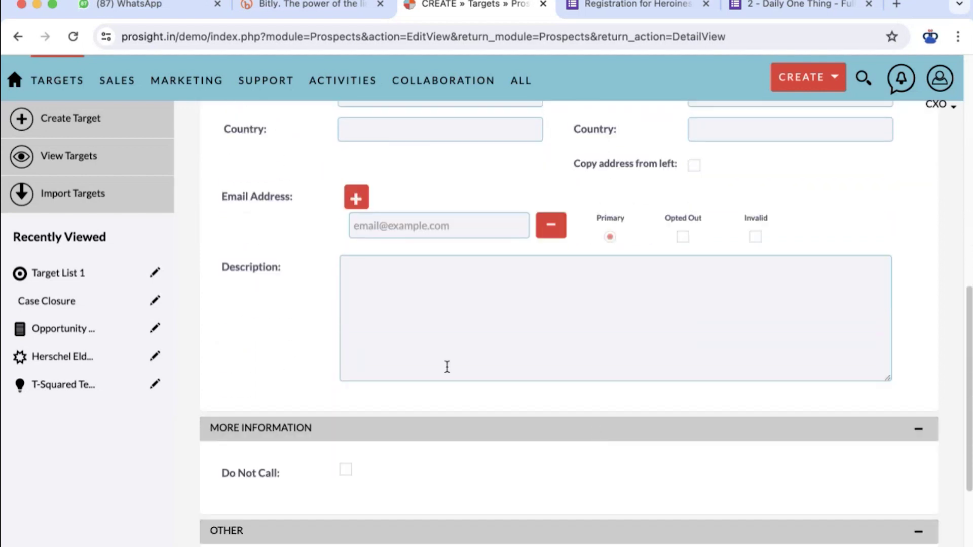
scroll(470, 470, "down", 5)
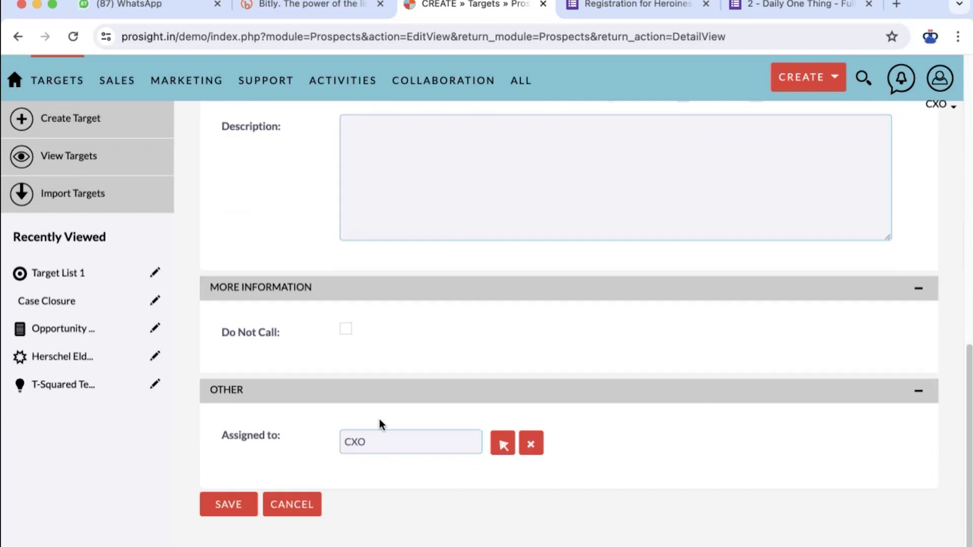
left_click(344, 330)
left_click(500, 444)
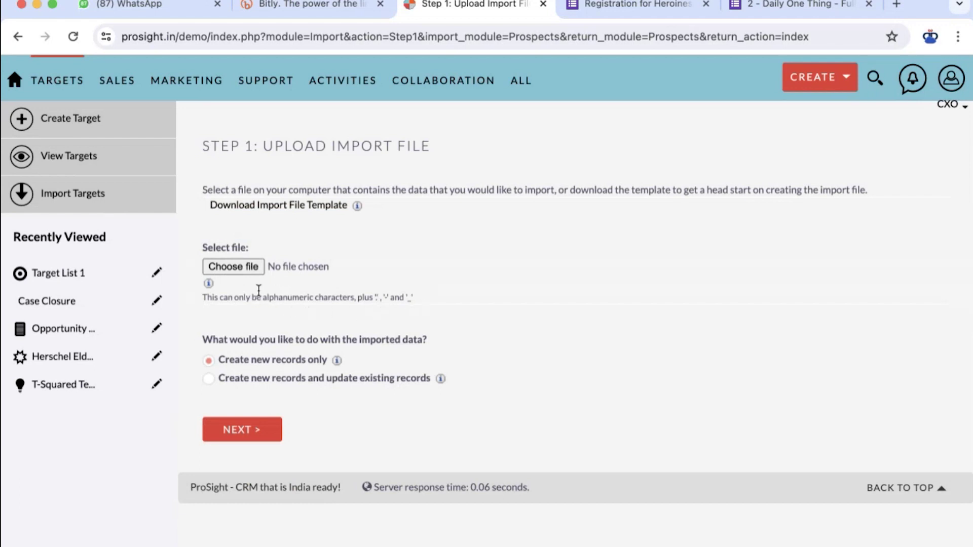
Download the import file template for targets
left_click(274, 208)
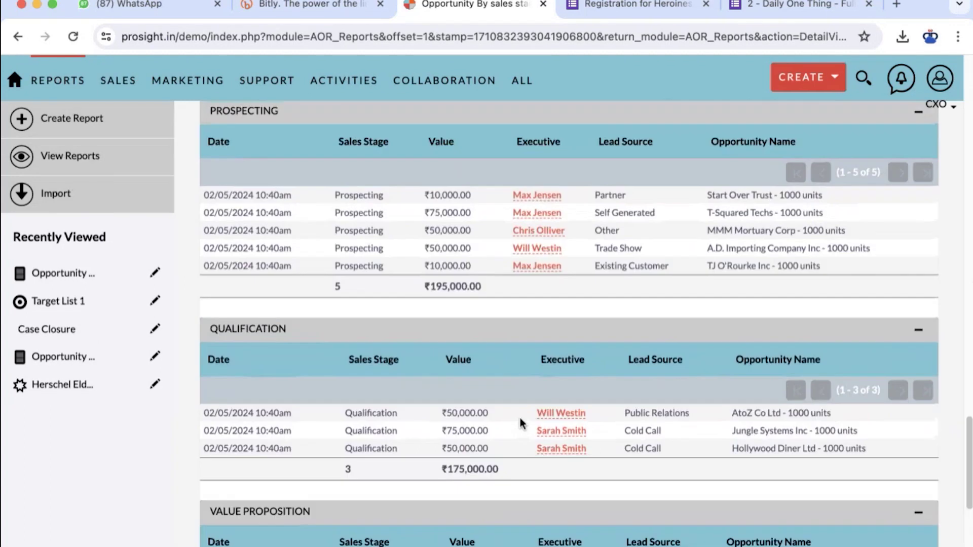
Examine the opportunities-by-sales-stage report, going back from the Qualification group to the Closed Won group
scroll(521, 417, "up", 6)
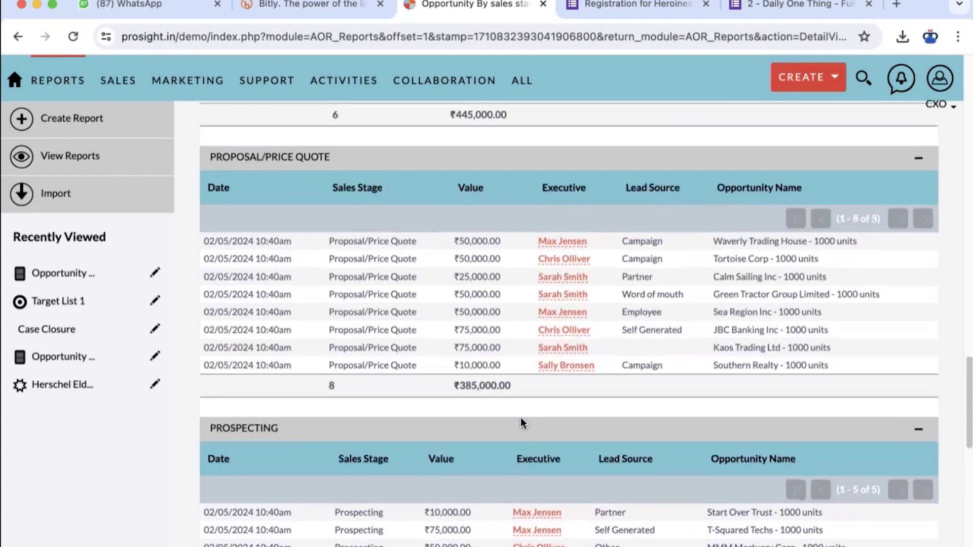
scroll(521, 417, "up", 8)
scroll(522, 425, "up", 4)
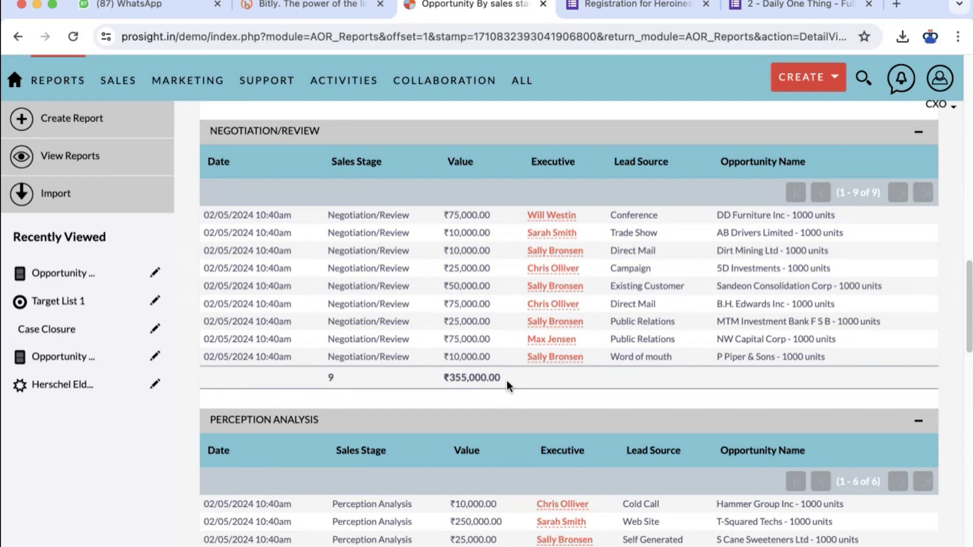
scroll(506, 382, "down", 15)
scroll(508, 386, "up", 15)
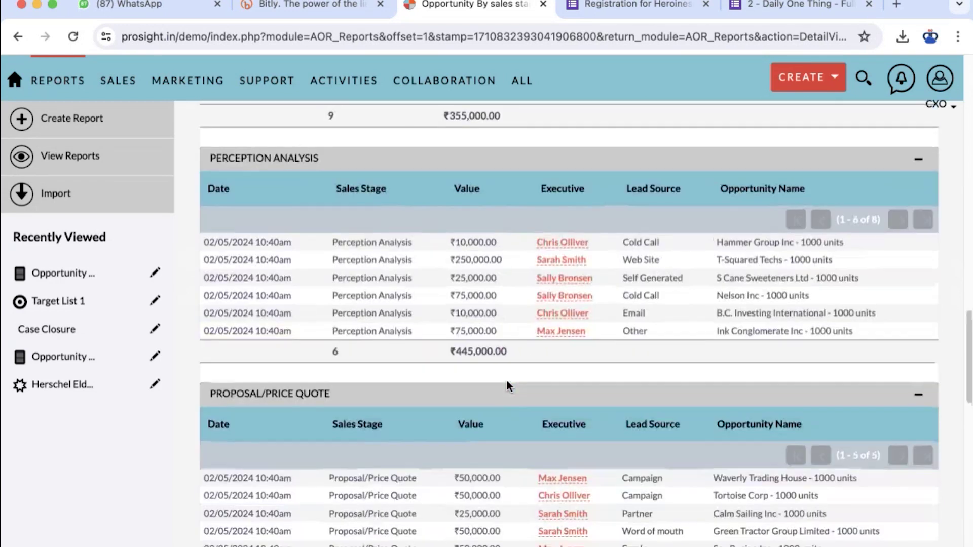
scroll(507, 386, "up", 5)
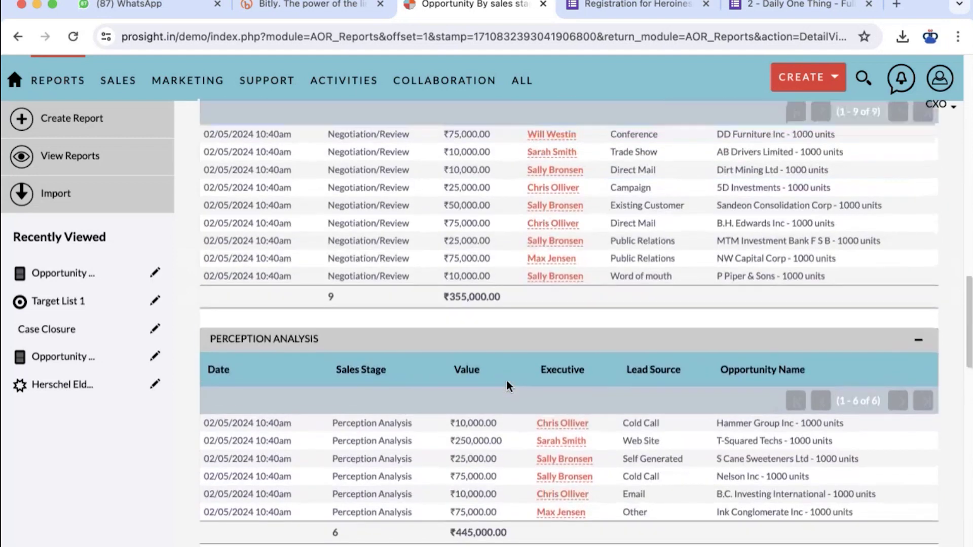
scroll(507, 386, "up", 5)
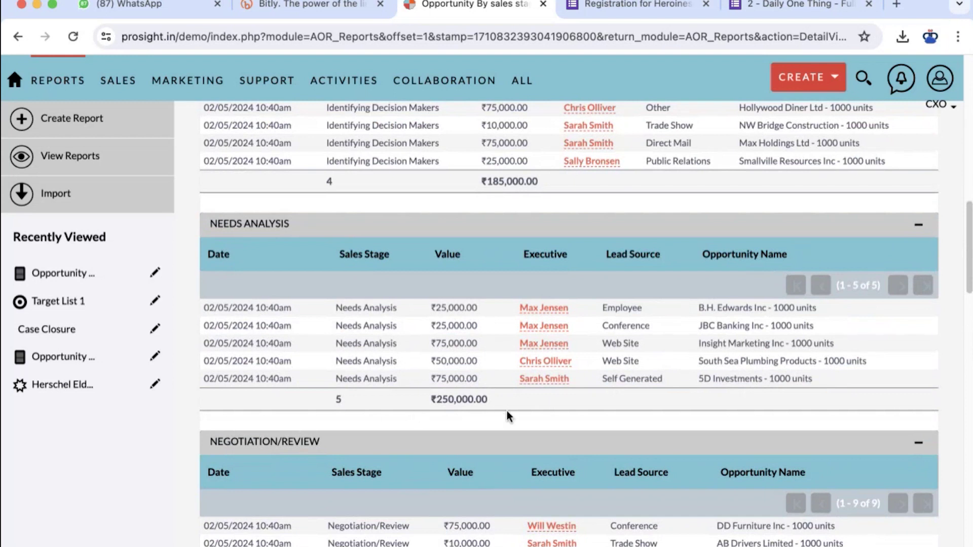
scroll(508, 416, "up", 4)
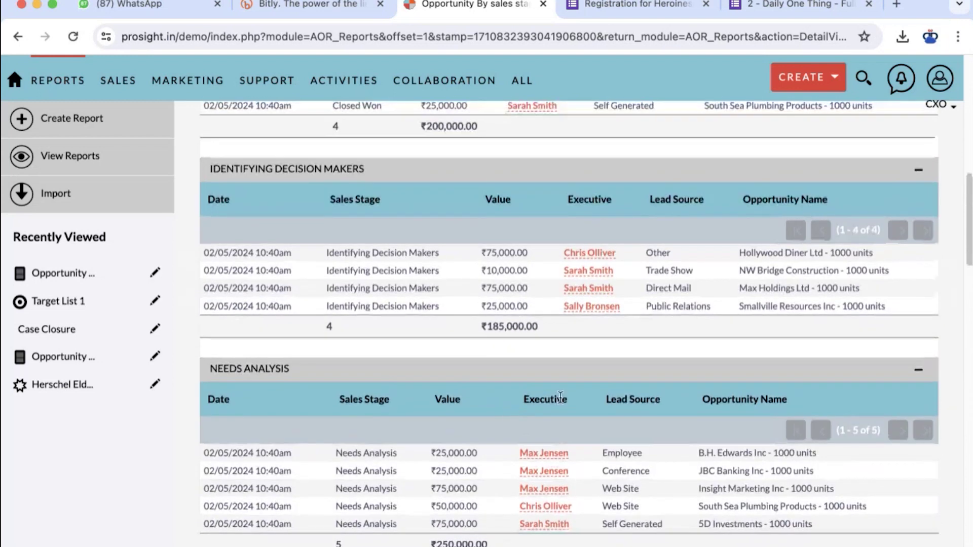
scroll(560, 397, "up", 3)
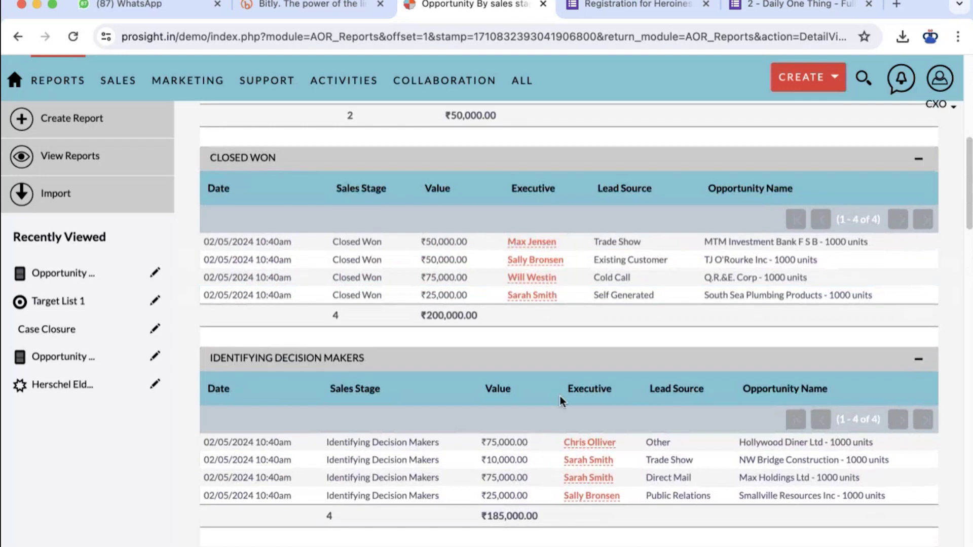
Compare the total values of the Perception Analysis and Negotiation/Review groups in the report
scroll(561, 397, "down", 14)
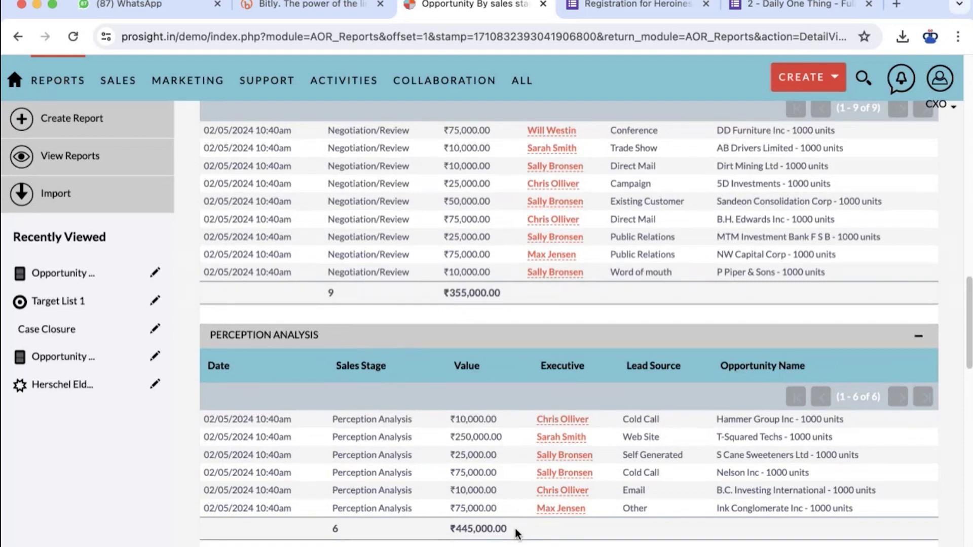
left_click_drag(508, 530, 451, 530)
left_click(539, 531)
left_click_drag(530, 290, 440, 288)
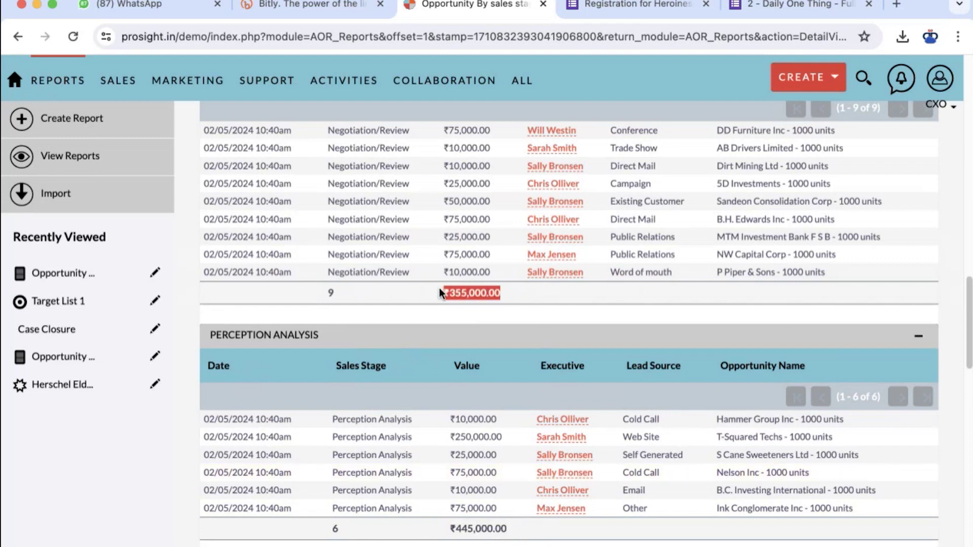
left_click(551, 291)
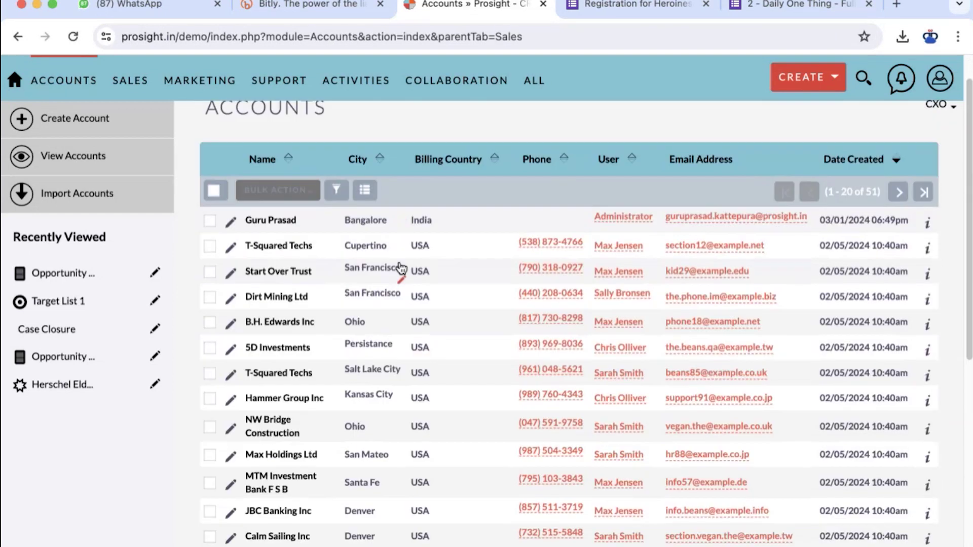
Open the Cupertino T-Squared Techs account for editing and review its overview, address, assignment and More Information fields
left_click(252, 248)
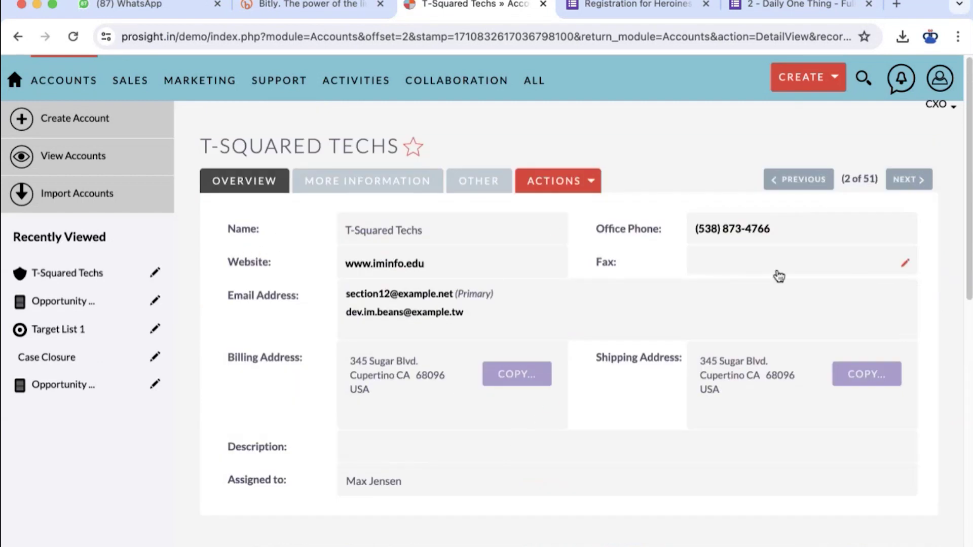
left_click(570, 187)
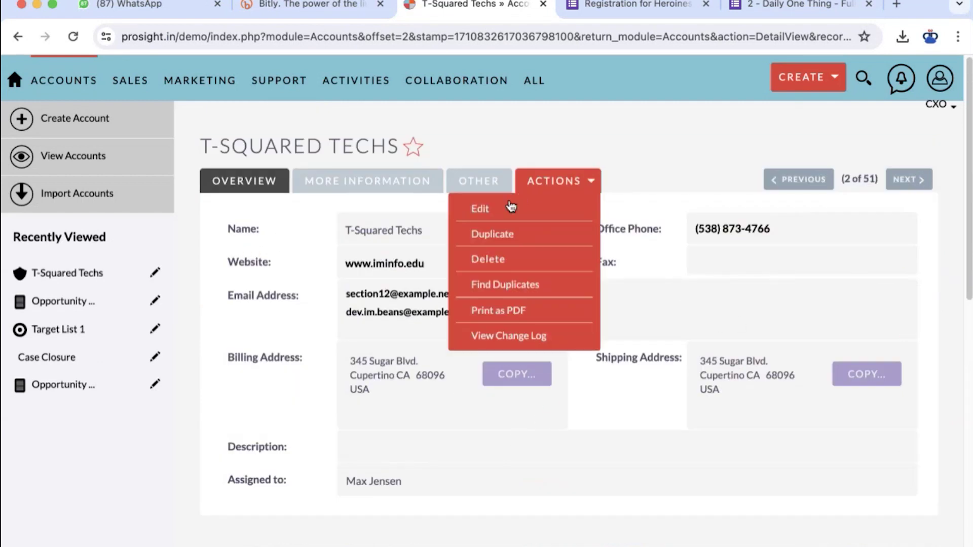
left_click(482, 209)
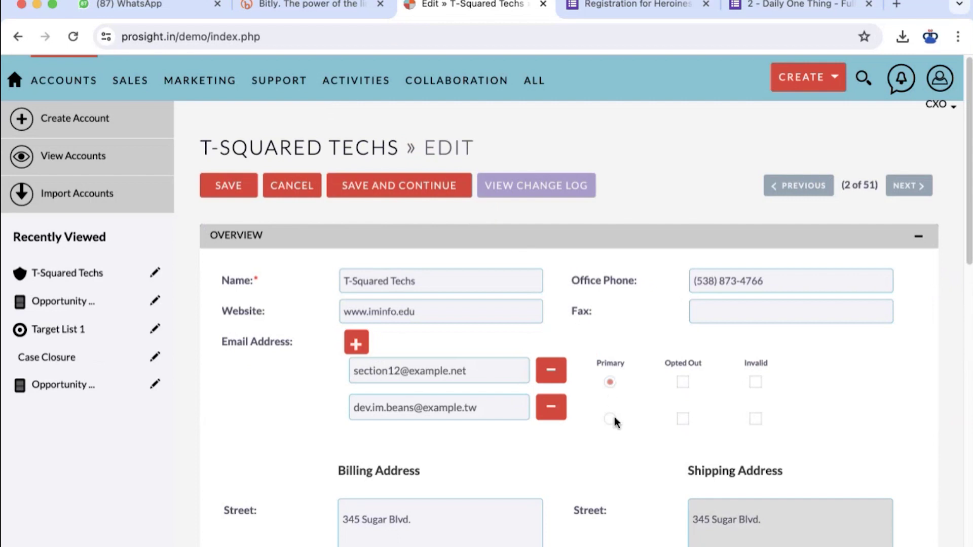
scroll(614, 418, "down", 10)
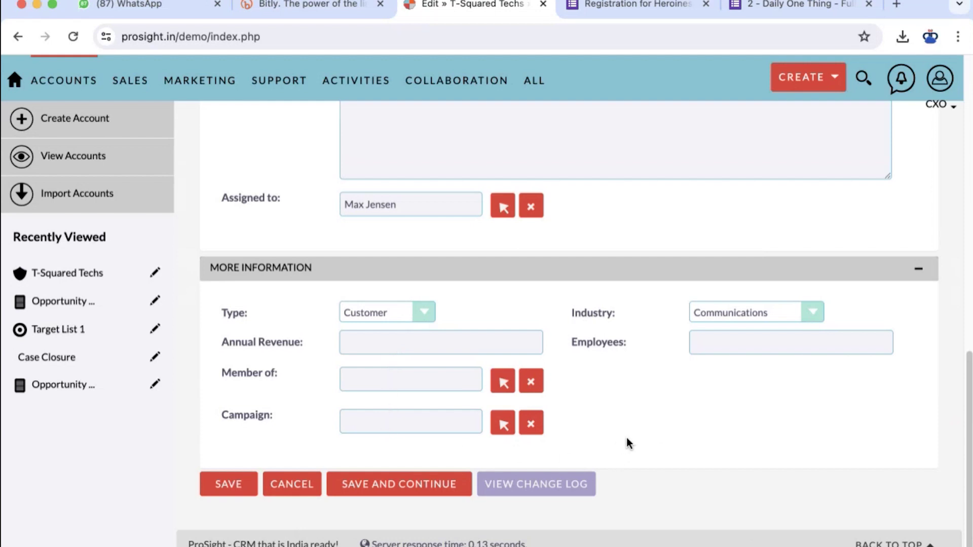
scroll(660, 420, "up", 3)
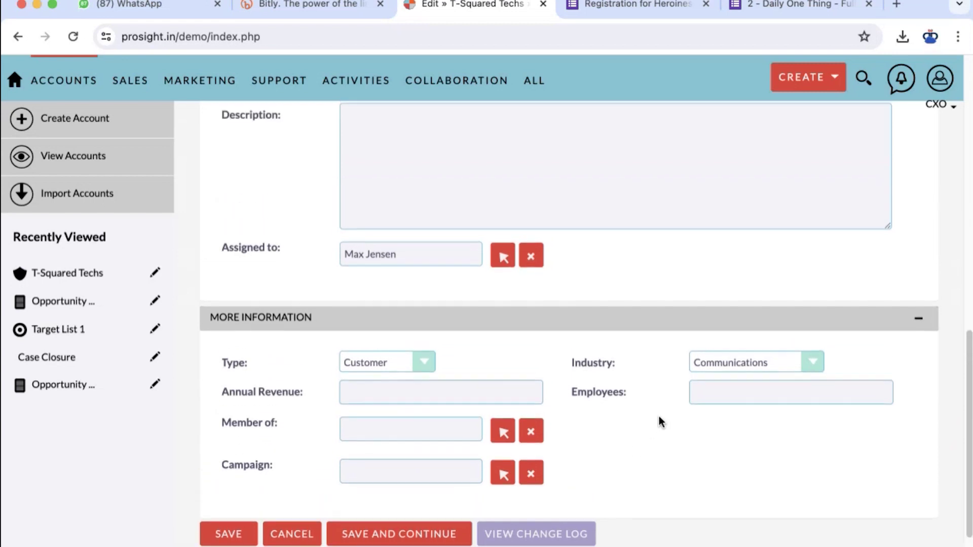
scroll(659, 421, "up", 10)
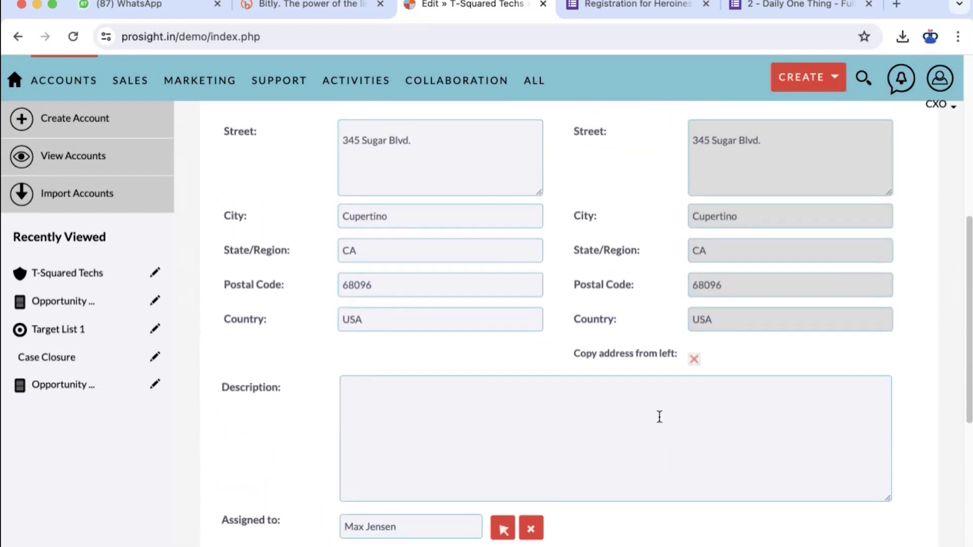
scroll(659, 416, "up", 1)
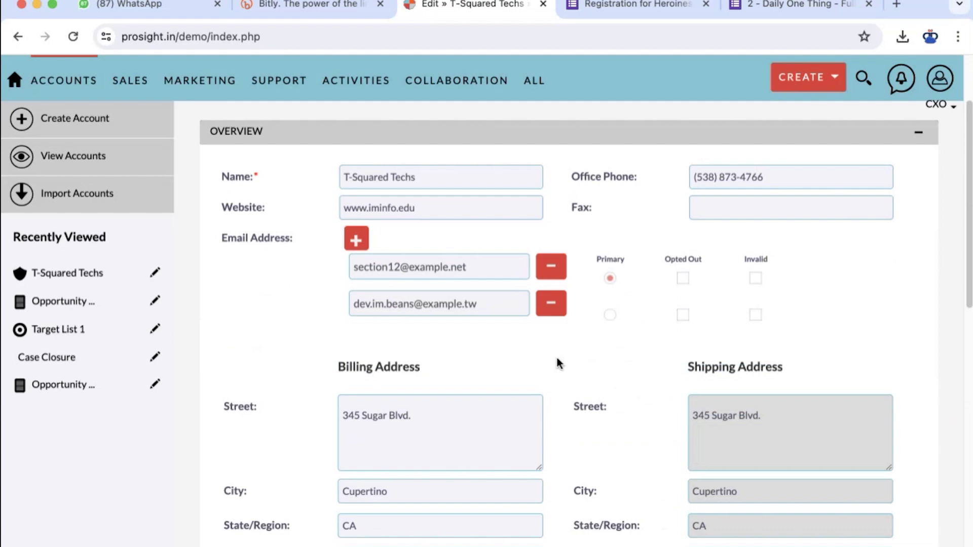
scroll(480, 251, "up", 2)
Go to the Opportunities list and open the Trait Institute Inc - 1000 units opportunity for editing
mouse_move(185, 89)
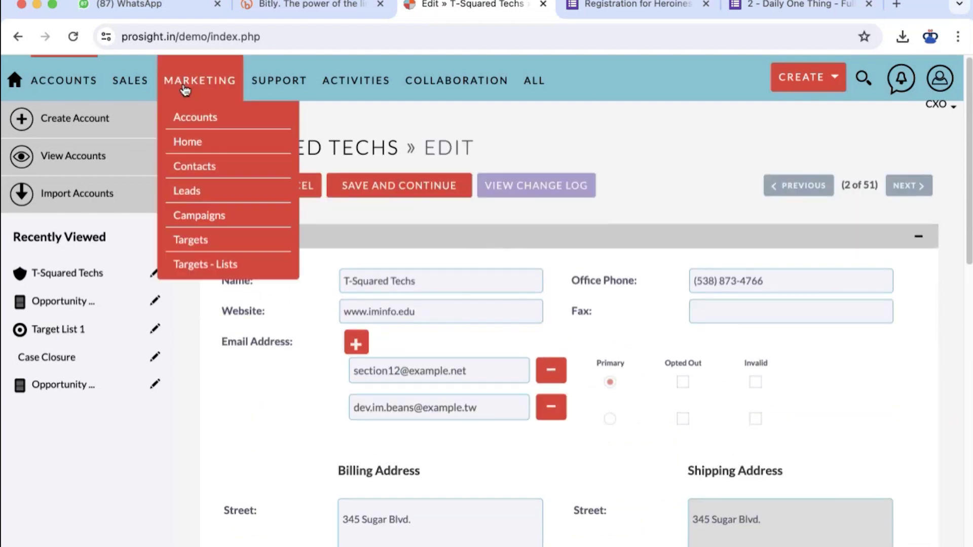
mouse_move(130, 81)
left_click(163, 197)
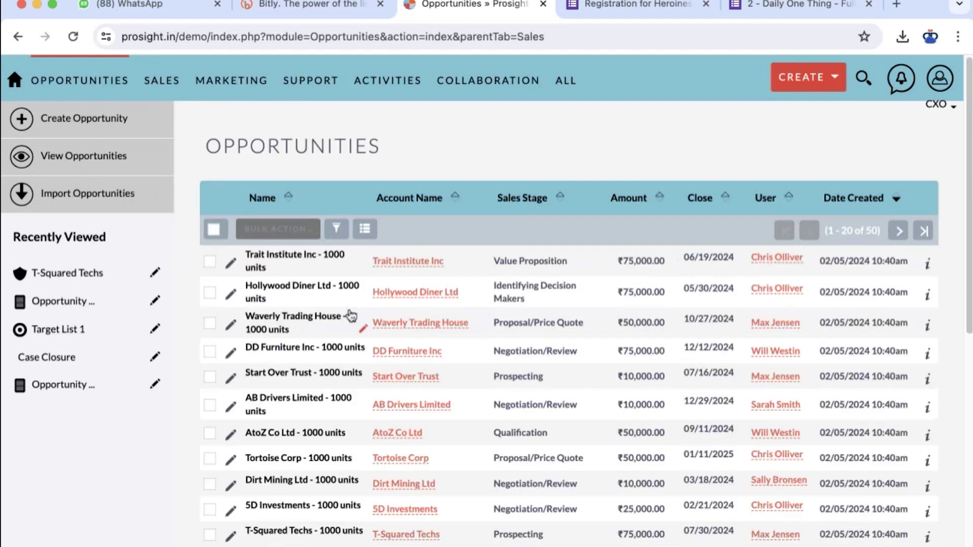
left_click(277, 262)
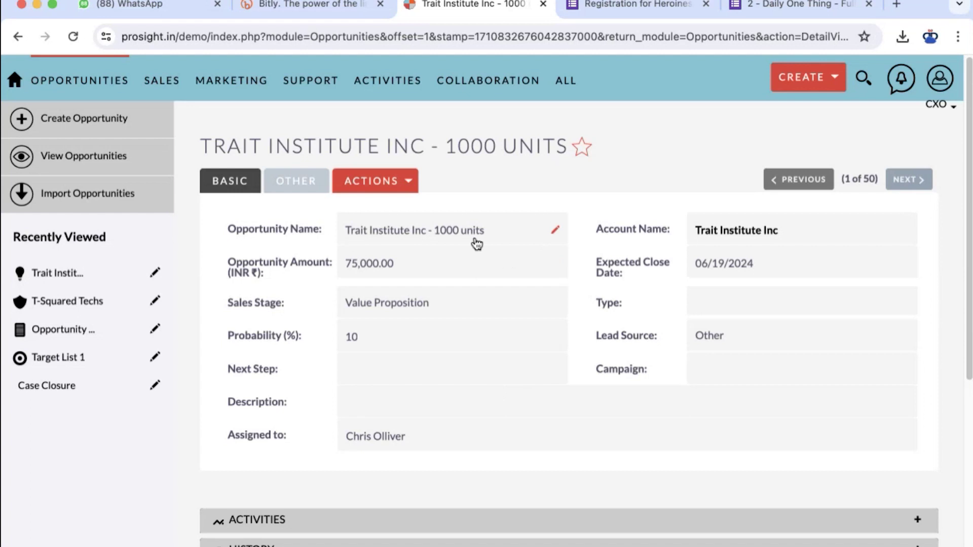
scroll(535, 401, "down", 1)
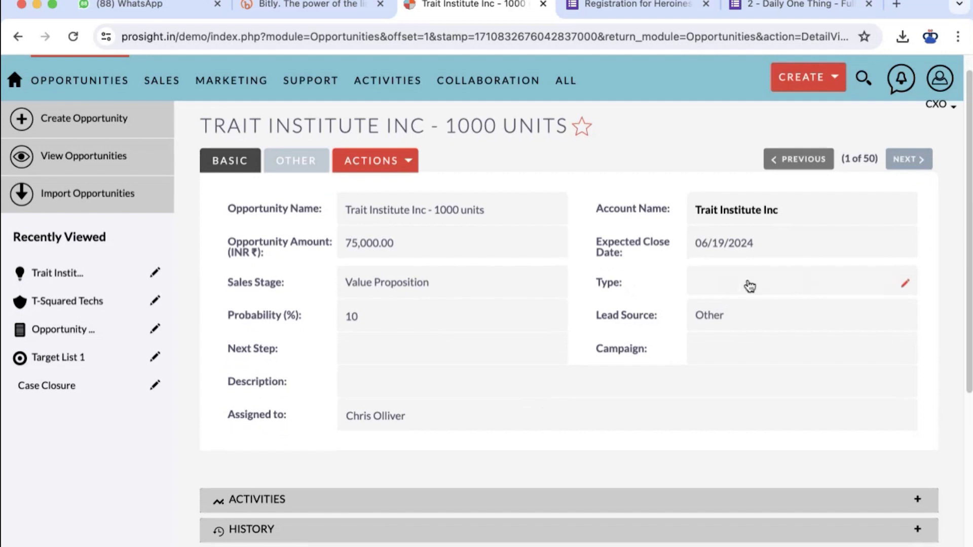
left_click(389, 167)
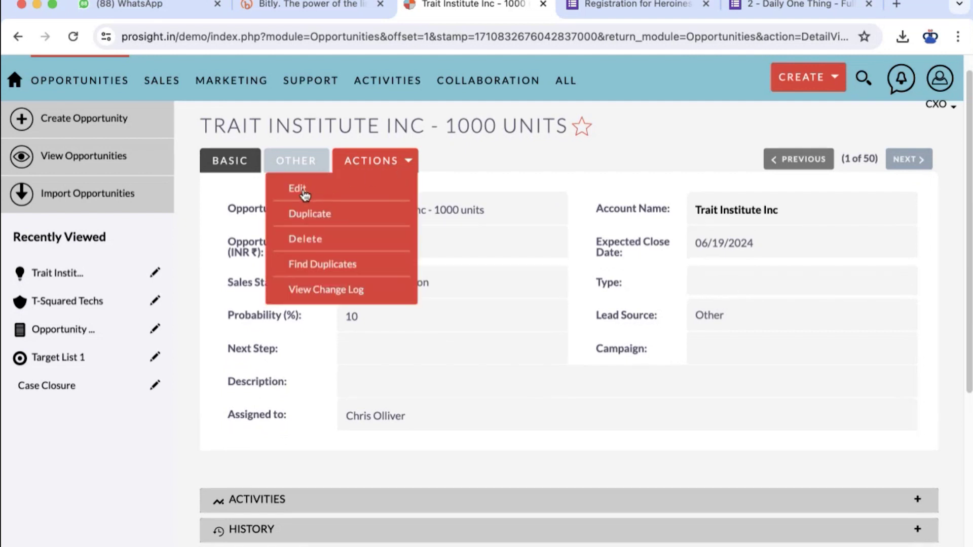
left_click(304, 196)
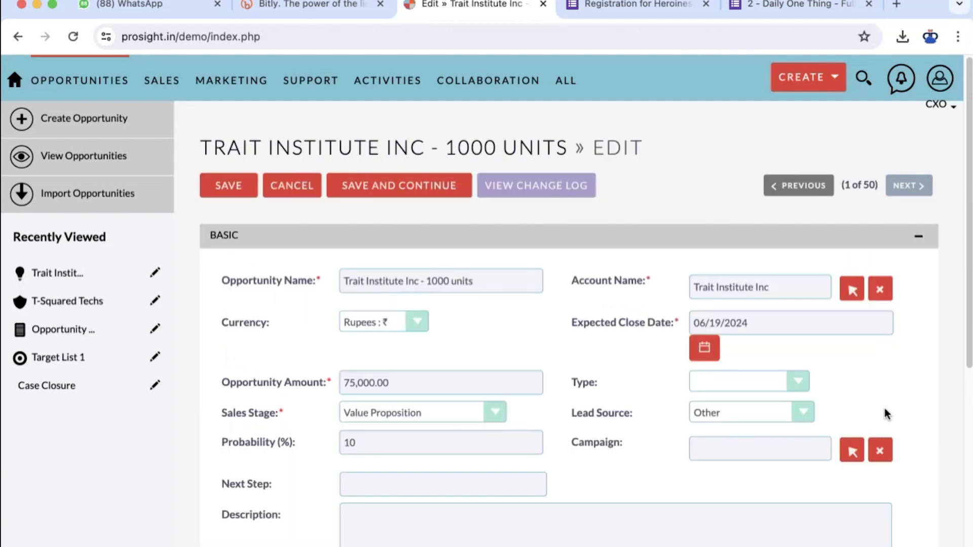
Set the opportunity's type to New Business
scroll(787, 315, "down", 3)
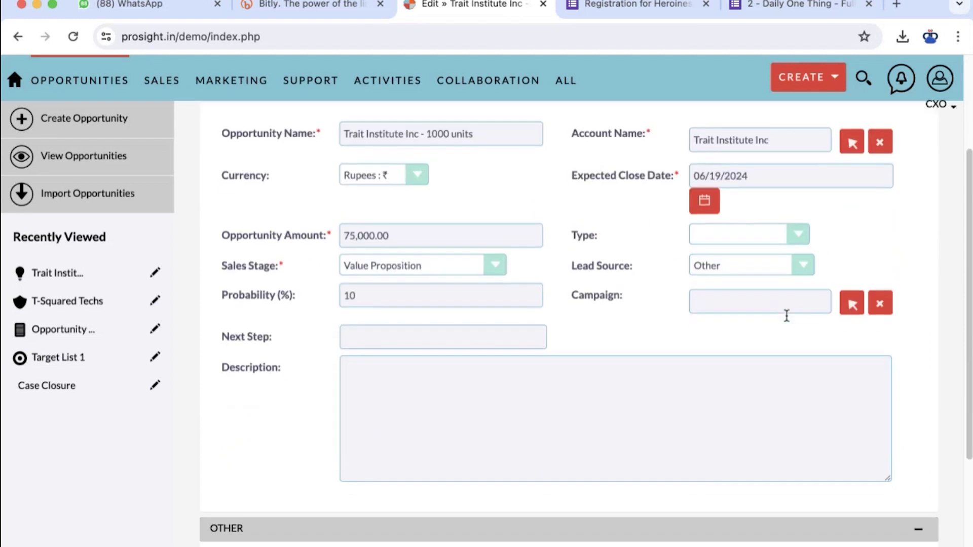
left_click(783, 253)
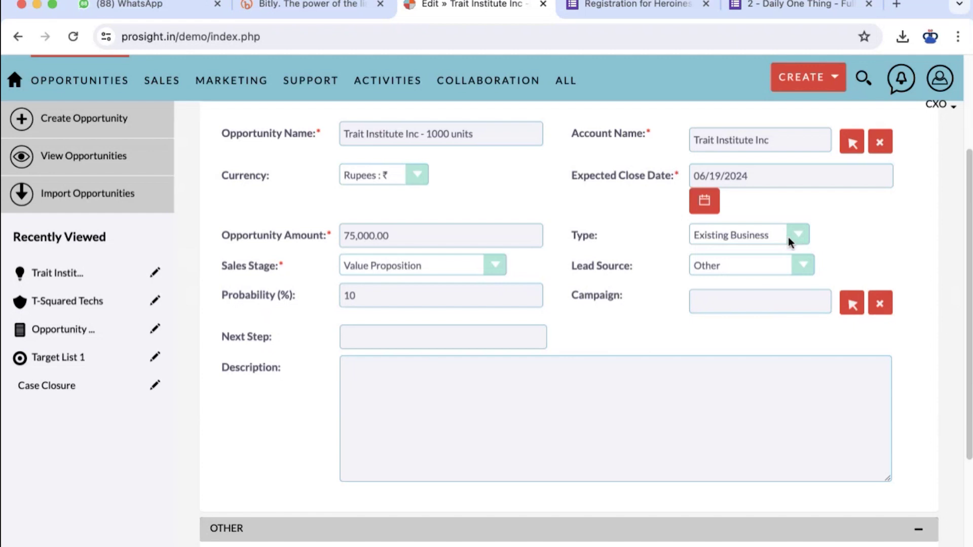
left_click(767, 253)
Enter "19-Mar-24 >> CRM Lead" as the first line of the opportunity's description
left_click(379, 338)
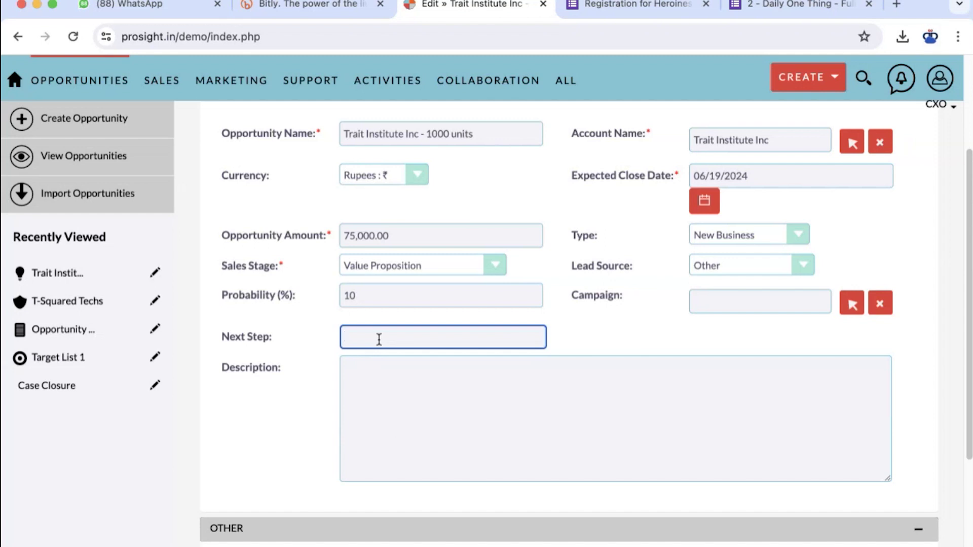
left_click(366, 399)
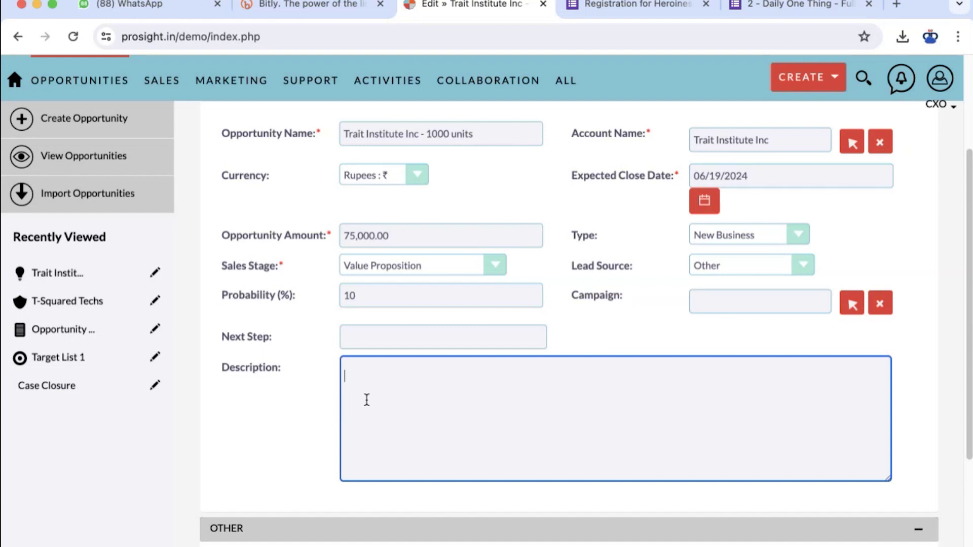
type("CRM Lead")
key("super+Left")
type("19-Mar-24 >>")
key("Right")
key("Right")
key("Right")
key("Right")
key("Right")
key("Right")
key("Right")
key("Right")
Add a second description line reading "18-Mar-24 >> Lead recd."
key("Return")
type("18-Ma")
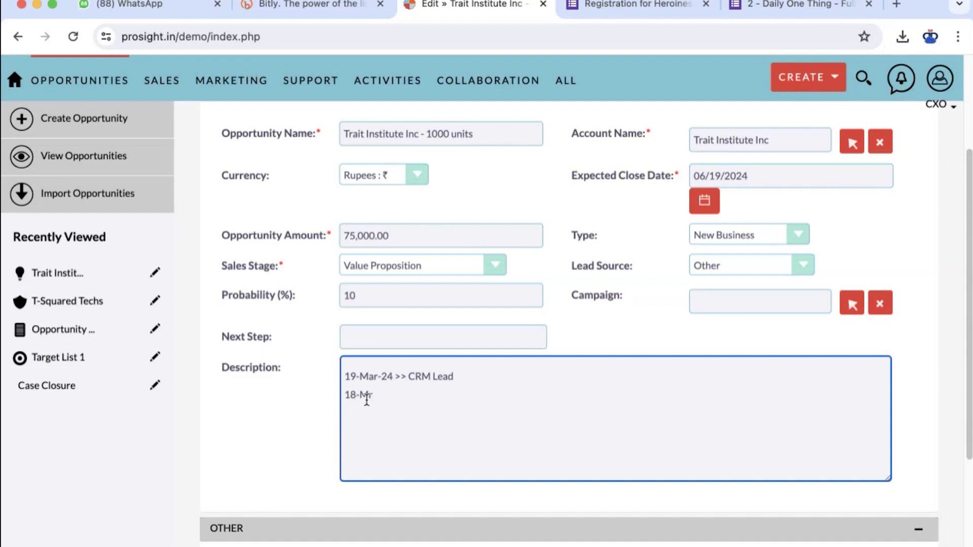
type("r")
type("-24")
type(" >>")
type(" Lead recd")
type(".")
Add a third description line reading "17-Mar-24 >> Spl. WA campaign."
type("17")
type("-Mar")
type("24")
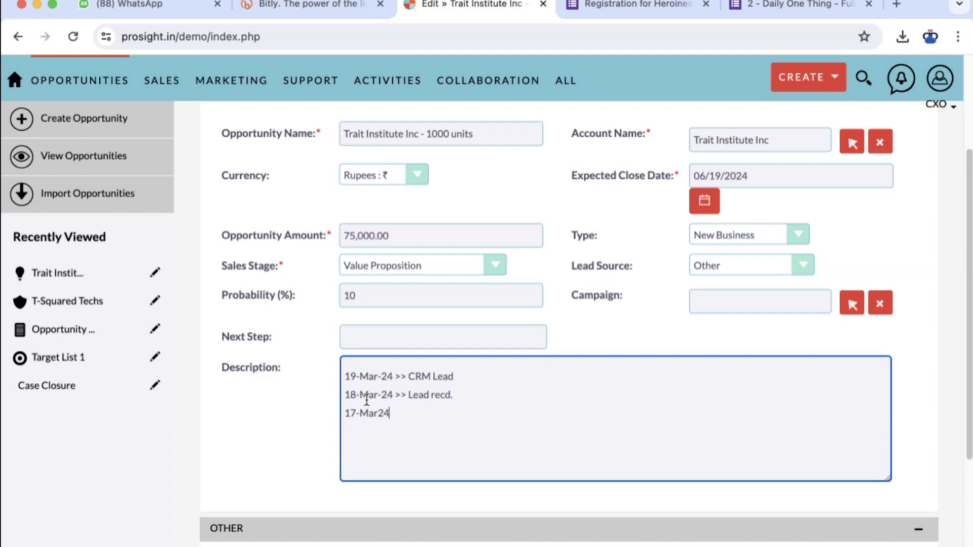
type("-")
key("Right")
key("Right")
type(">")
type("> Cmou")
key("BackSpace")
key("BackSpace")
key("BackSpace")
key("BackSpace")
type("Spl. campaign")
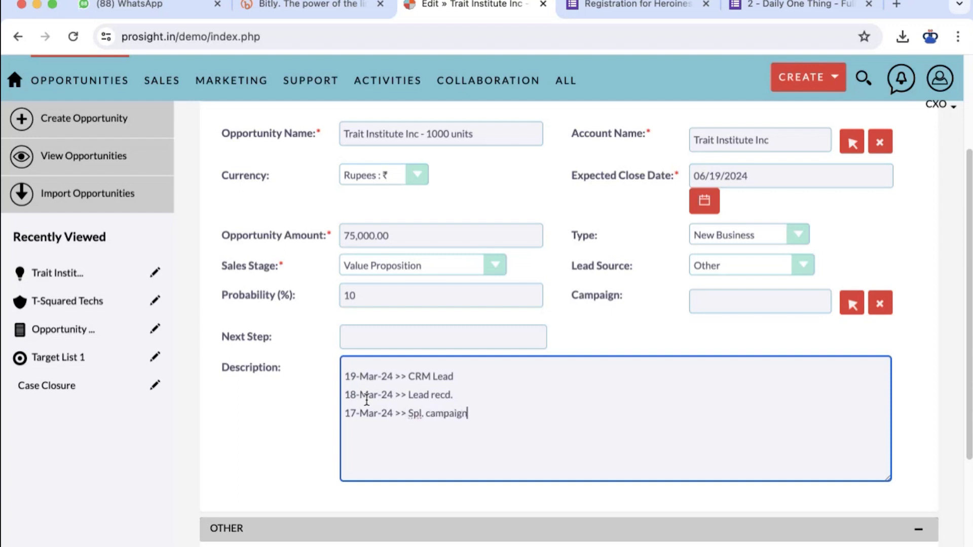
type(".")
key("Left")
key("Left")
key("Left")
key("Left")
key("Left")
key("Left")
key("Left")
key("Left")
type("WA")
Set the opportunity's next step to Demo and look over the filled-in form
left_click(458, 336)
type("Demo")
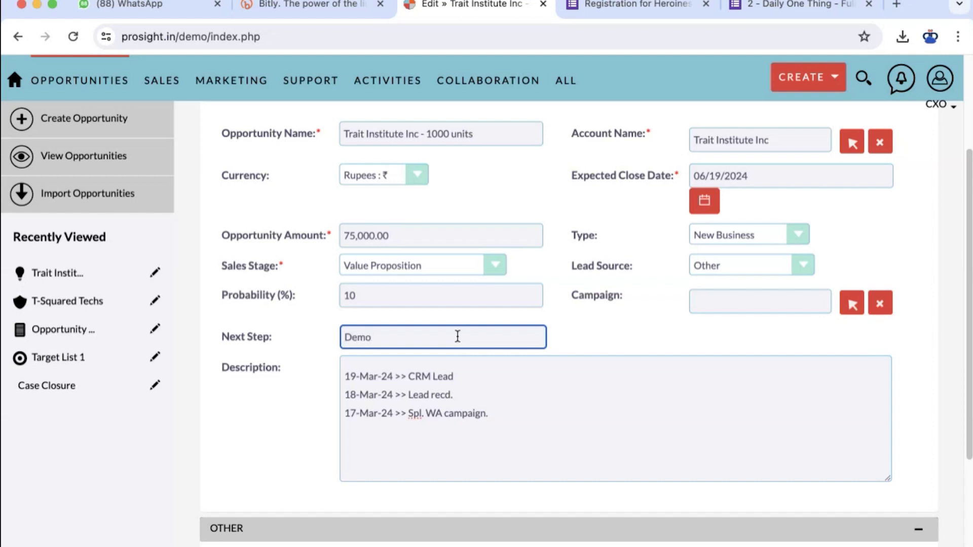
left_click(529, 421)
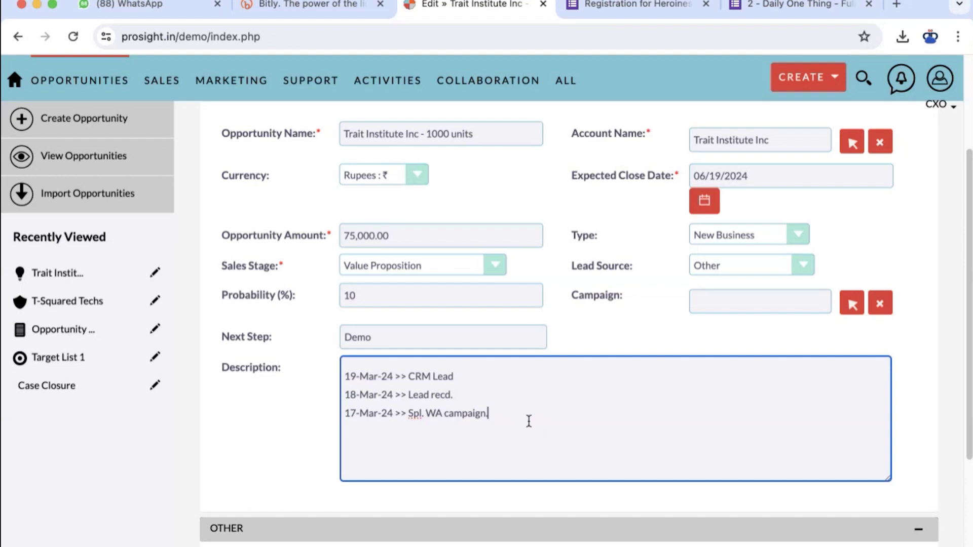
scroll(529, 421, "down", 3)
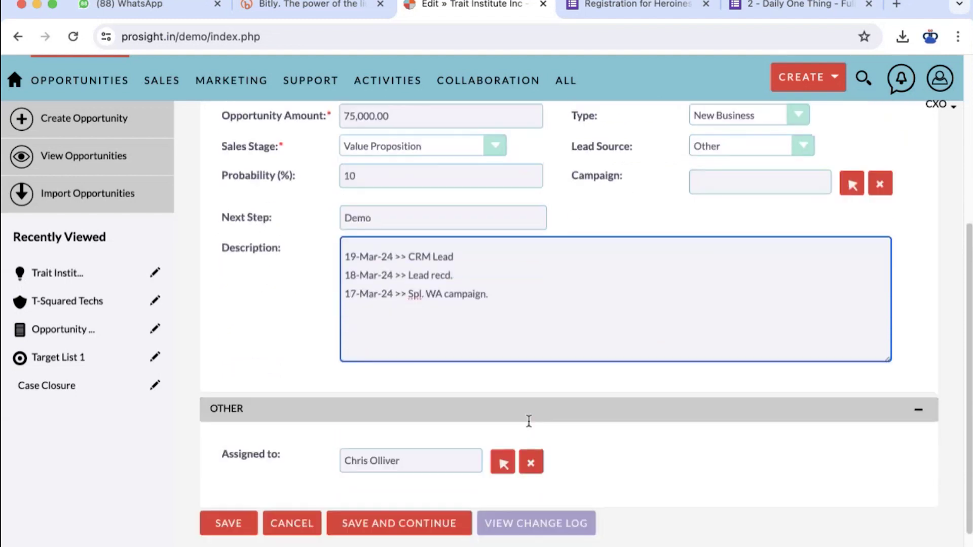
scroll(531, 427, "up", 6)
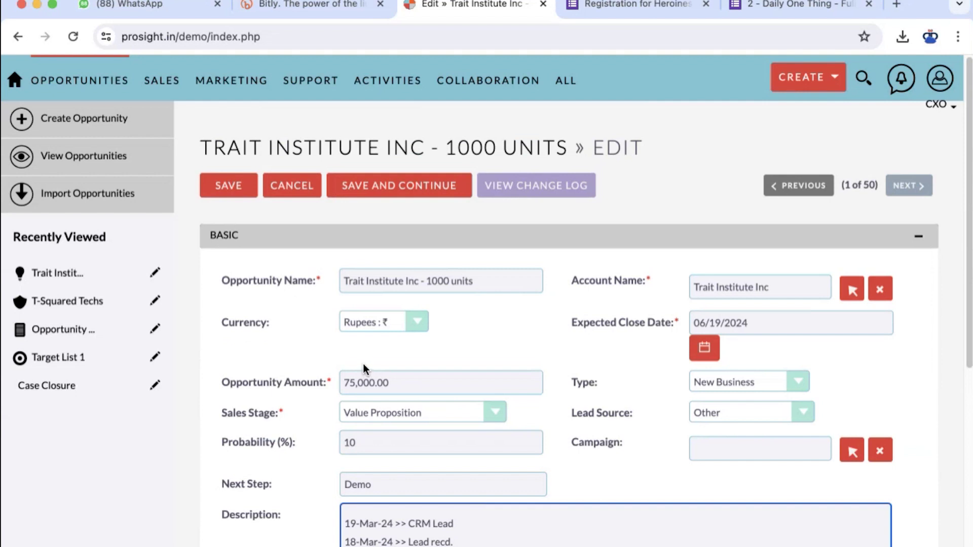
Save the edited Trait Institute Inc - 1000 units opportunity and review its saved record
left_click(233, 186)
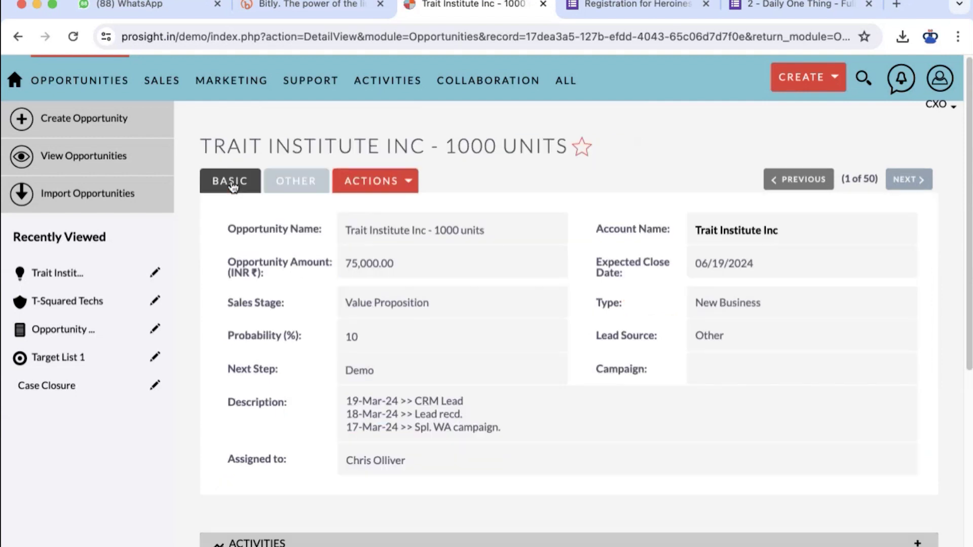
scroll(480, 446, "down", 1)
scroll(480, 446, "down", 3)
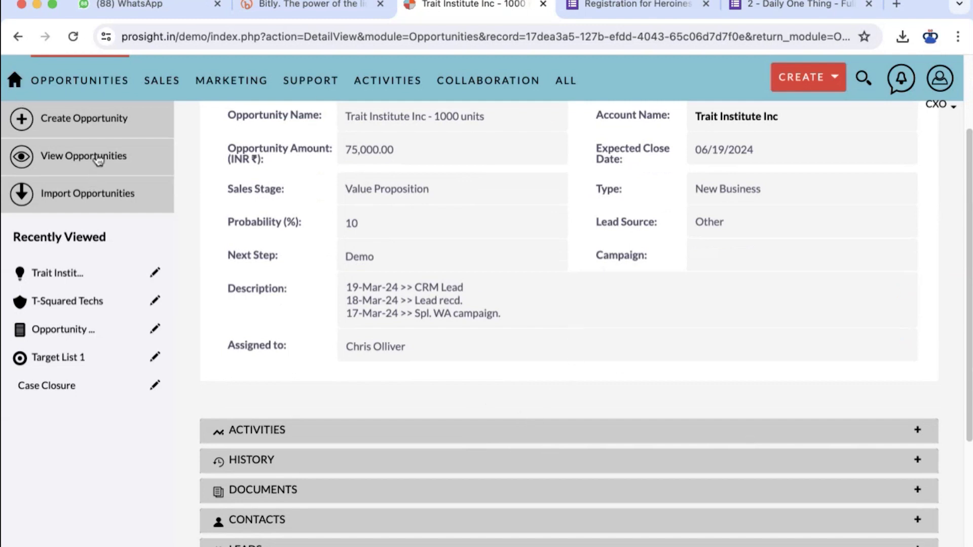
Open the list of all opportunities and look through its entries down to the end of the page
left_click(117, 158)
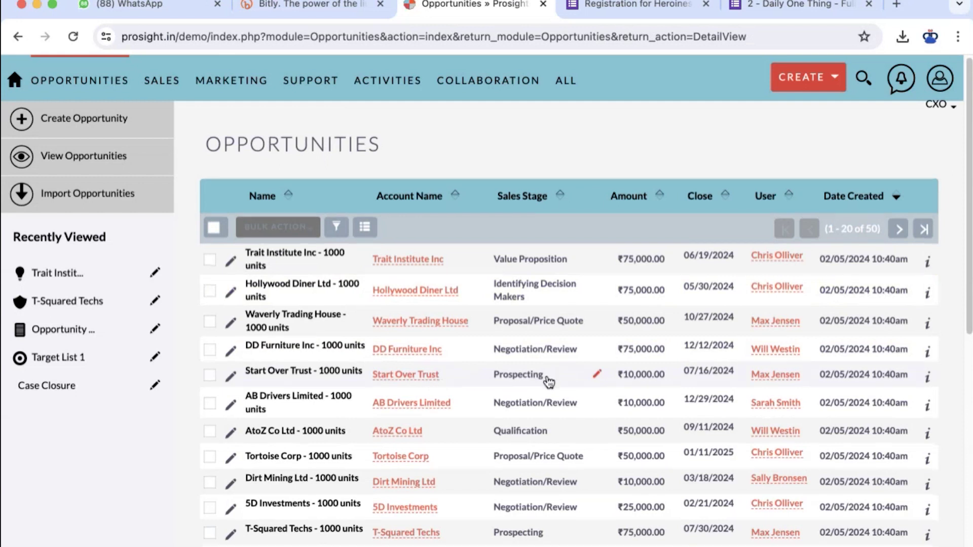
scroll(547, 381, "down", 10)
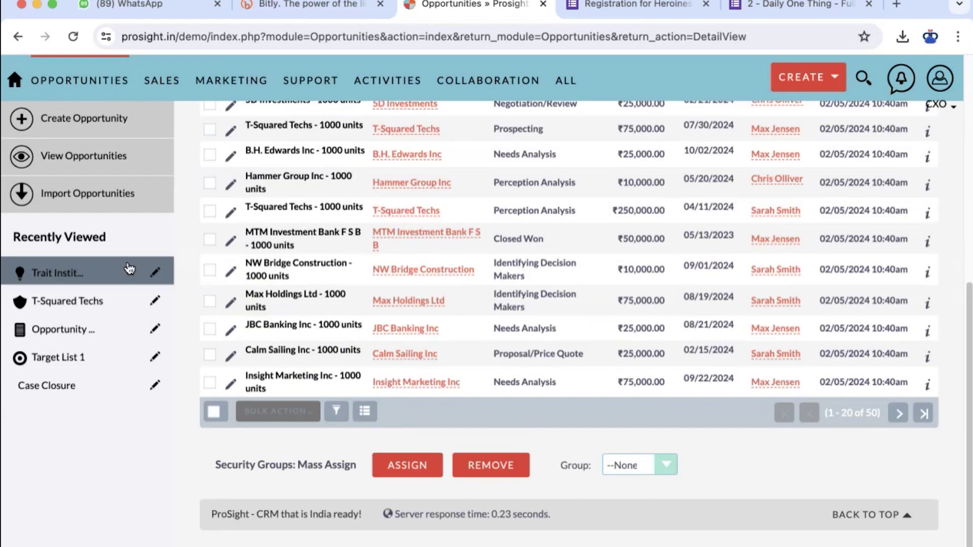
mouse_move(159, 85)
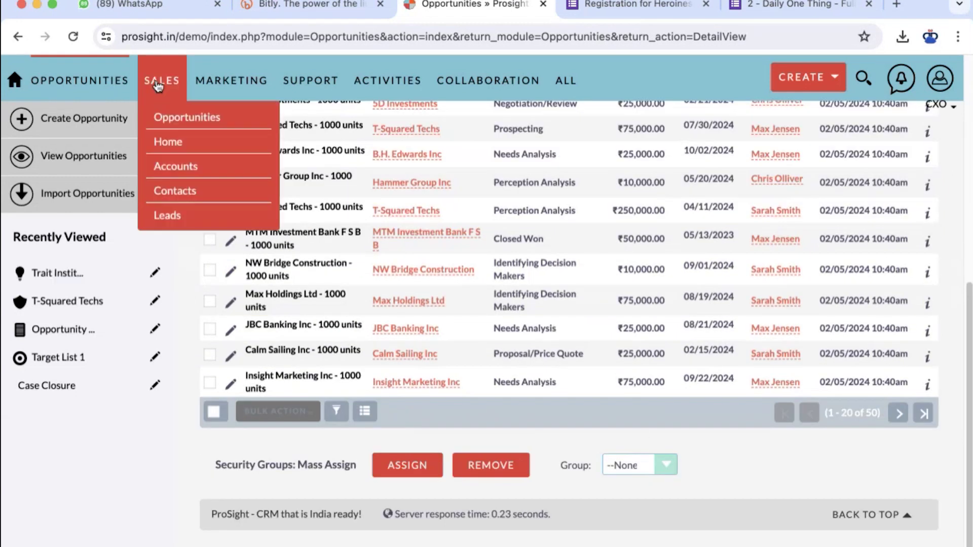
mouse_move(309, 93)
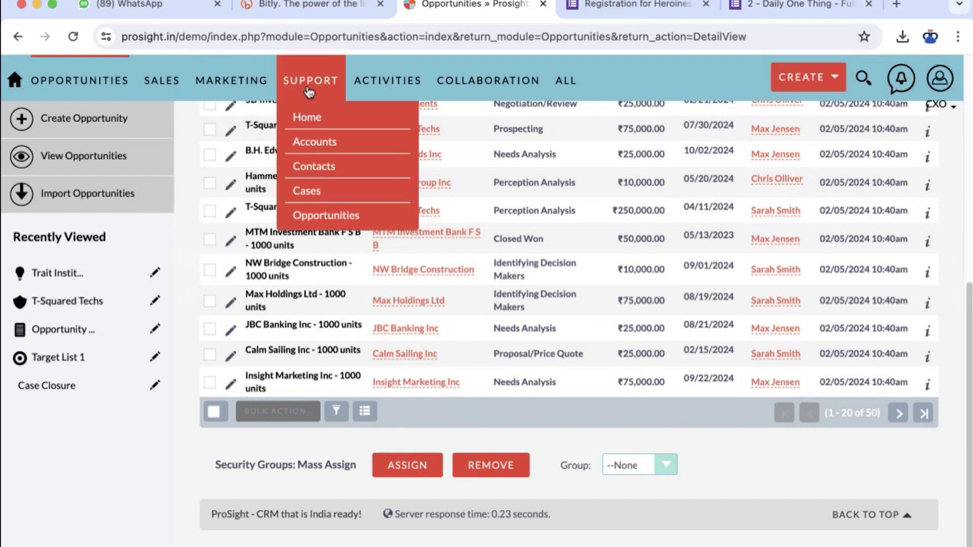
mouse_move(257, 100)
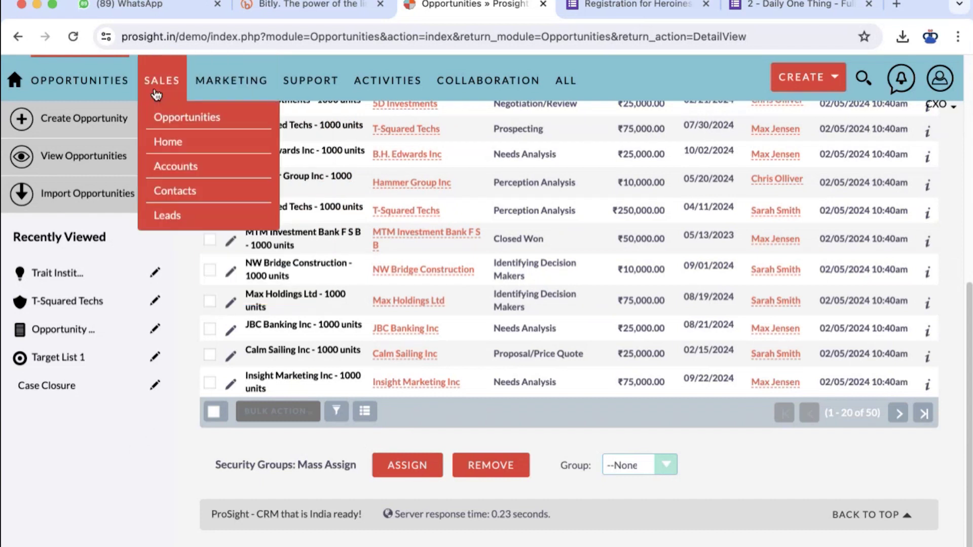
mouse_move(190, 71)
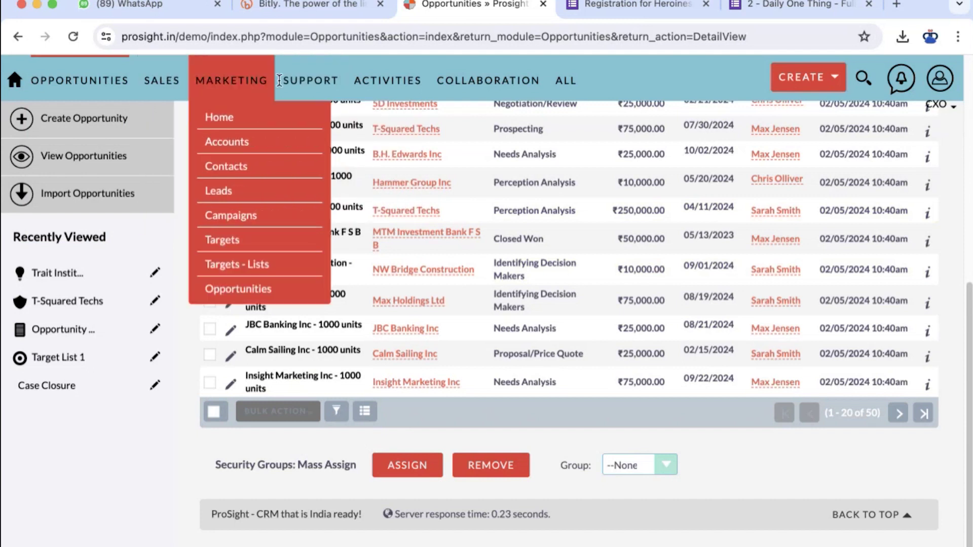